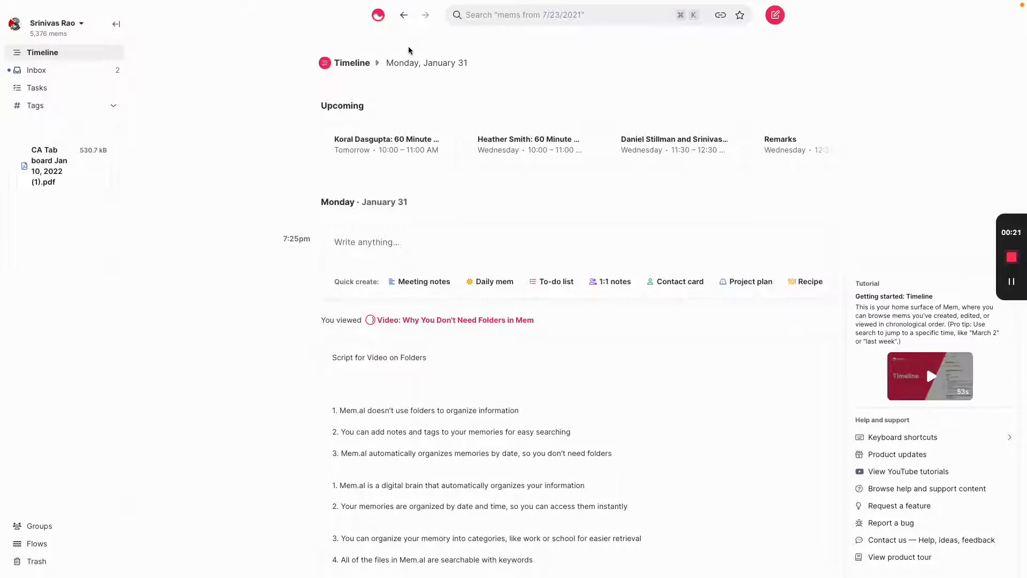
Step: Start a search for 'd' across all mems, then dismiss it back to the timeline
{"action": "left_click", "coordinate": [501, 14]}
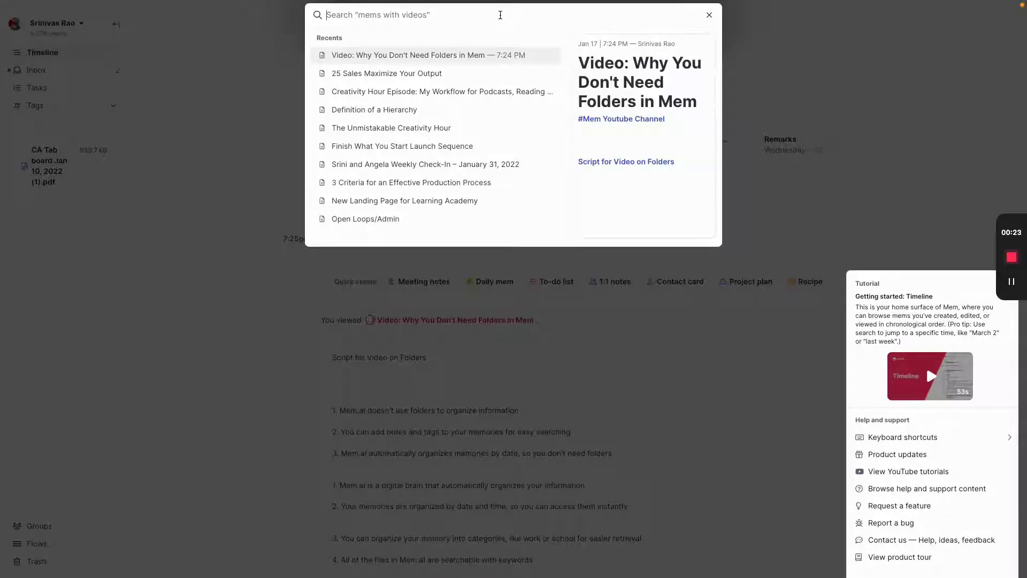
{"action": "type", "text": "d"}
{"action": "left_click", "coordinate": [193, 216]}
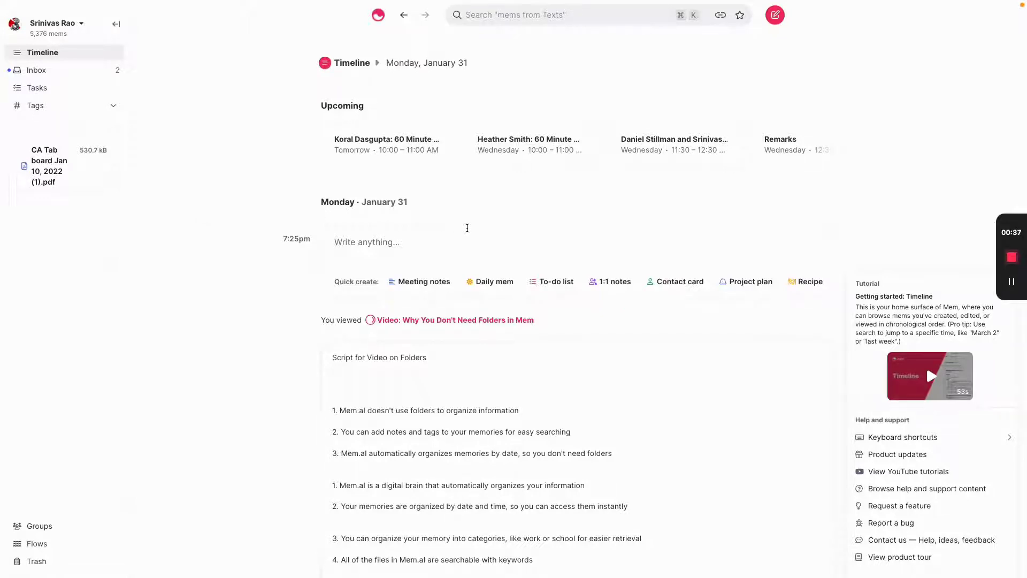
Step: Leave Definition of a Hierarchy and open the Definition of a Network mem from Related
{"action": "scroll", "coordinate": [467, 228], "scroll_direction": "down", "scroll_amount": 1}
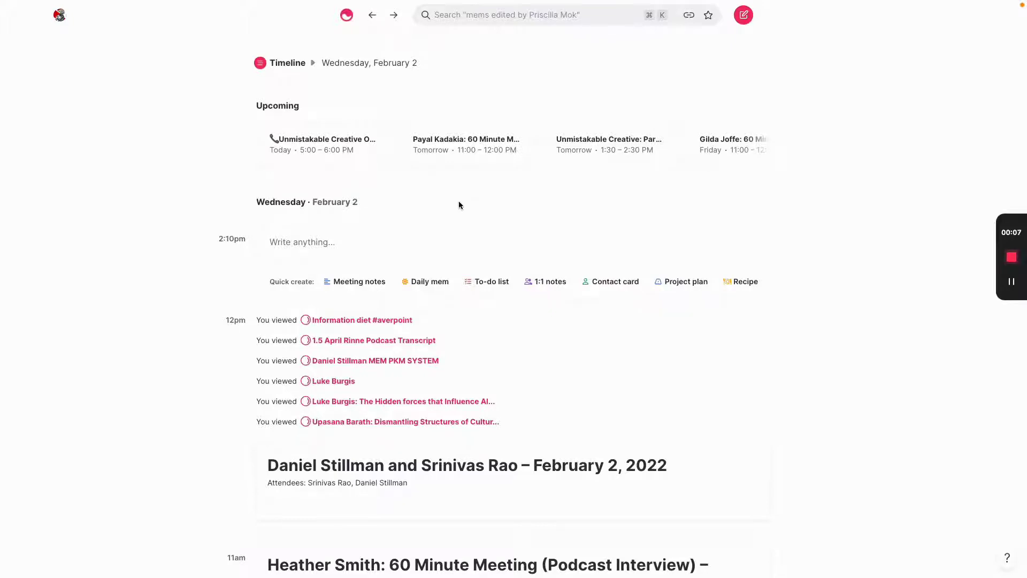
{"action": "scroll", "coordinate": [422, 216], "scroll_direction": "down", "scroll_amount": 2}
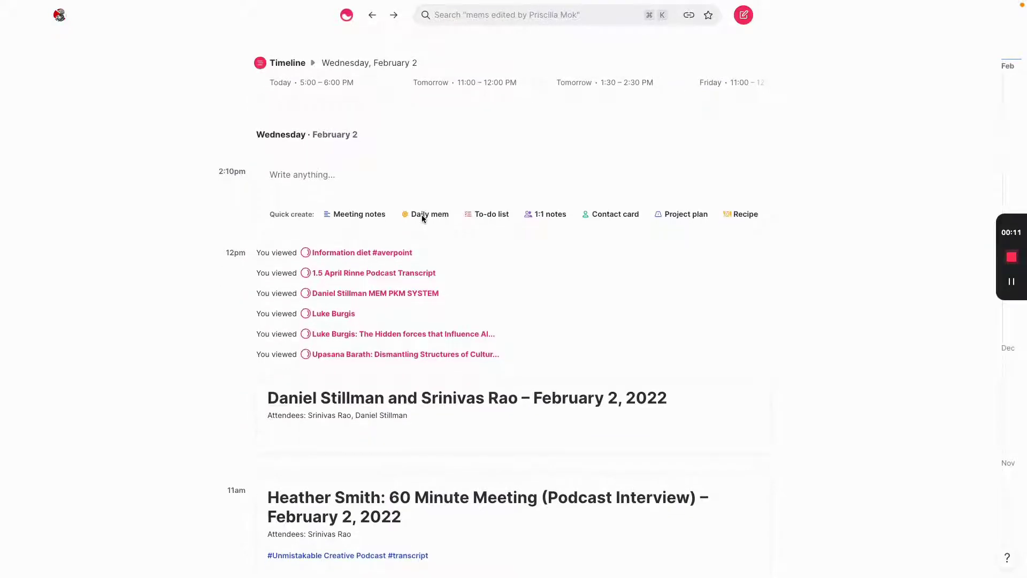
{"action": "scroll", "coordinate": [423, 218], "scroll_direction": "up", "scroll_amount": 1}
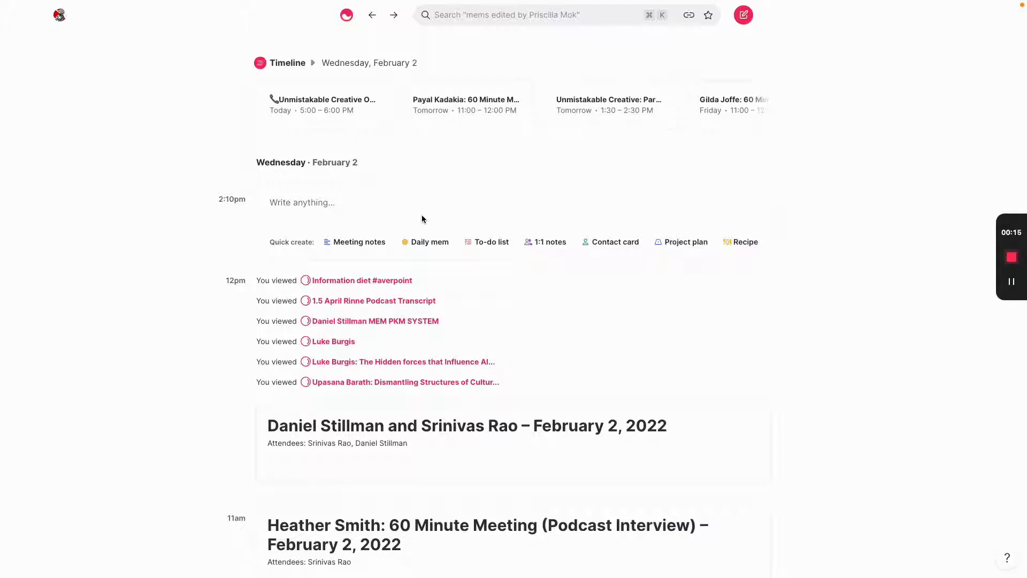
{"action": "scroll", "coordinate": [429, 205], "scroll_direction": "down", "scroll_amount": 1}
{"action": "scroll", "coordinate": [430, 205], "scroll_direction": "up", "scroll_amount": 1}
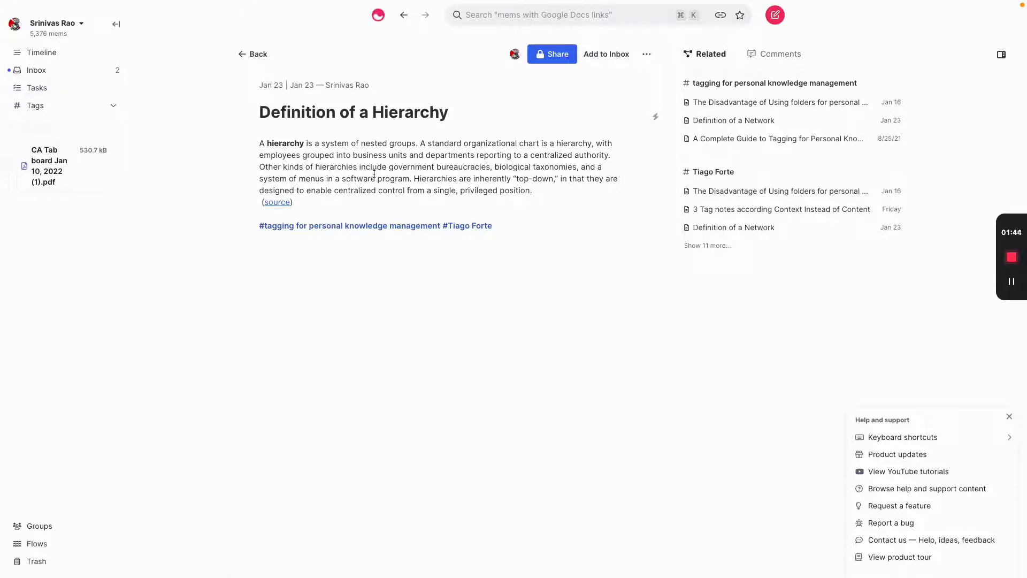
{"action": "left_click", "coordinate": [247, 65]}
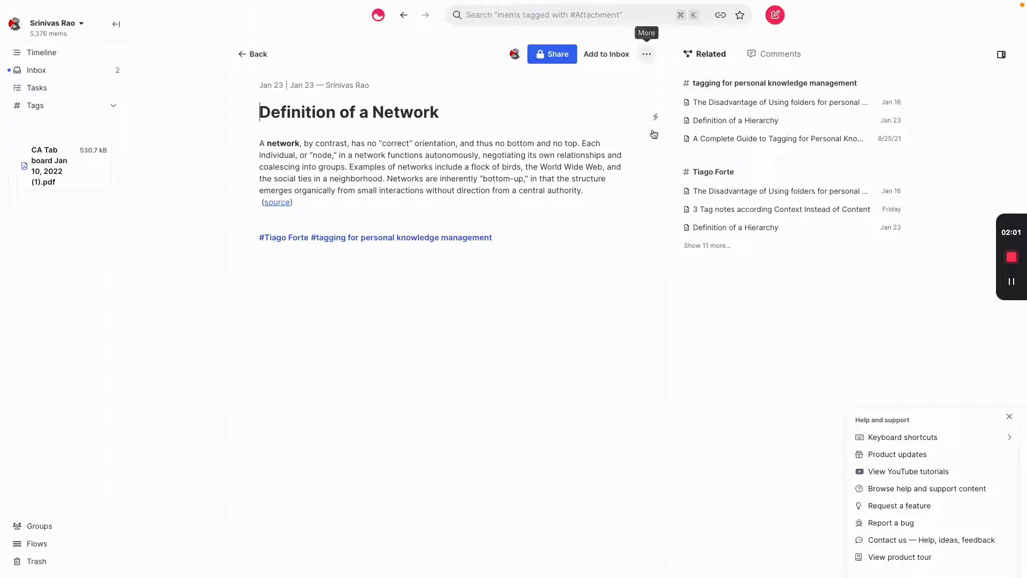
{"action": "left_click", "coordinate": [707, 246]}
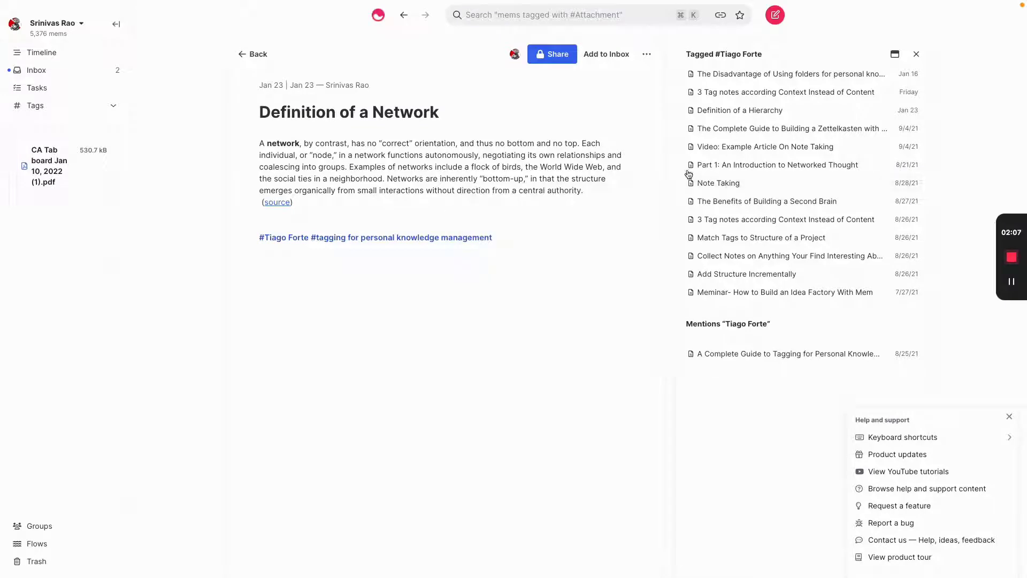
Step: Expand the second tag's 'Show 11 more...' to list all 13 #Tiago Forte mems
{"action": "mouse_move", "coordinate": [719, 169]}
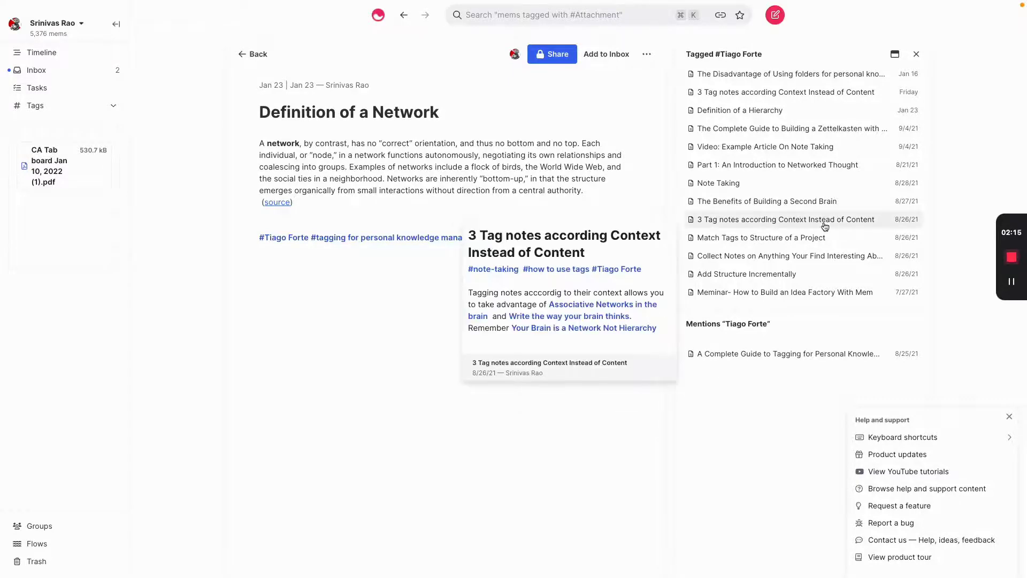
{"action": "mouse_move", "coordinate": [773, 184]}
{"action": "scroll", "coordinate": [773, 193], "scroll_direction": "up", "scroll_amount": 1}
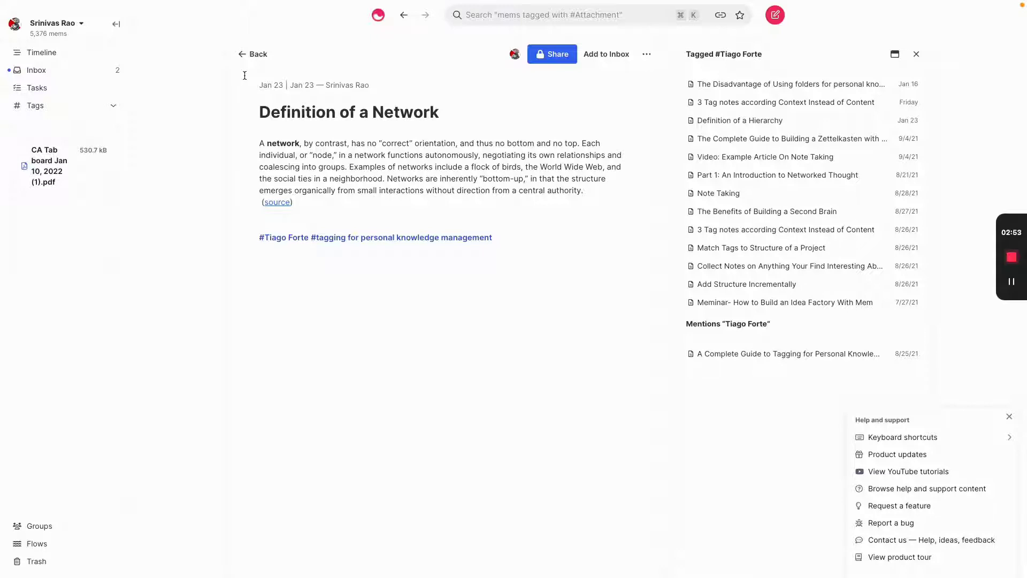
Step: Go back to the Timeline, scroll down, and open the Draft: Folders Article mem
{"action": "left_click", "coordinate": [242, 54]}
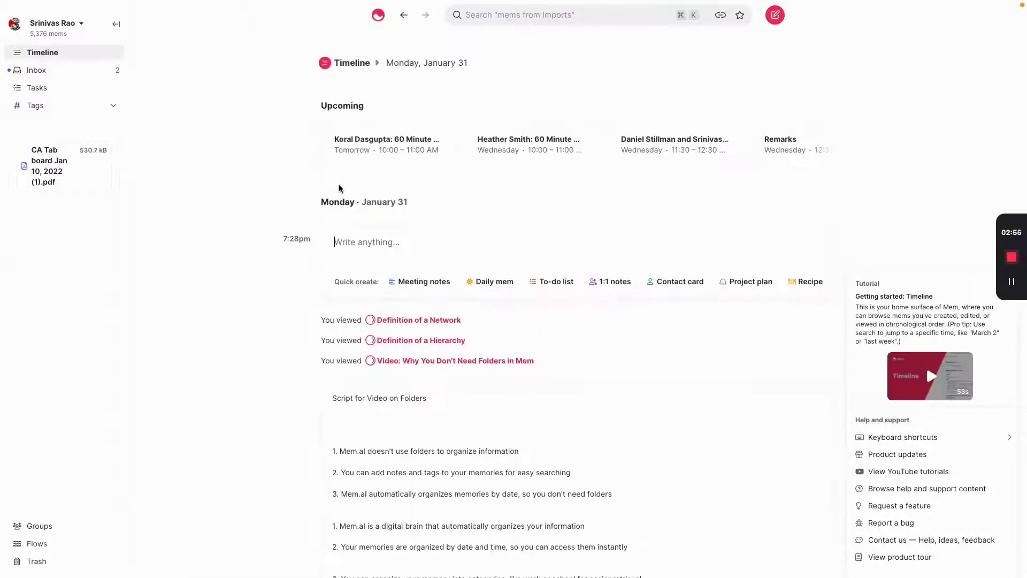
{"action": "scroll", "coordinate": [340, 189], "scroll_direction": "down", "scroll_amount": 5}
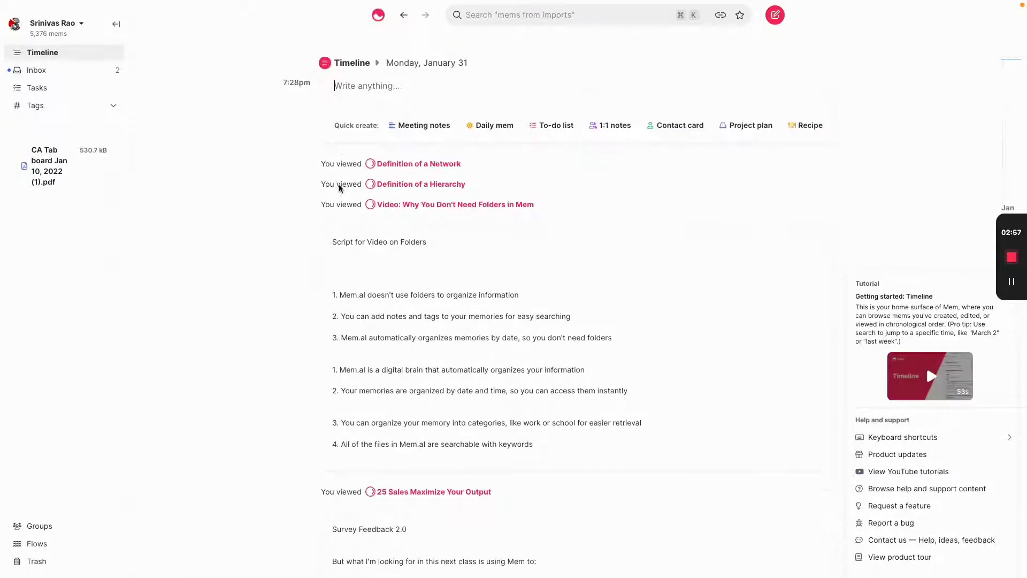
{"action": "scroll", "coordinate": [340, 189], "scroll_direction": "down", "scroll_amount": 5}
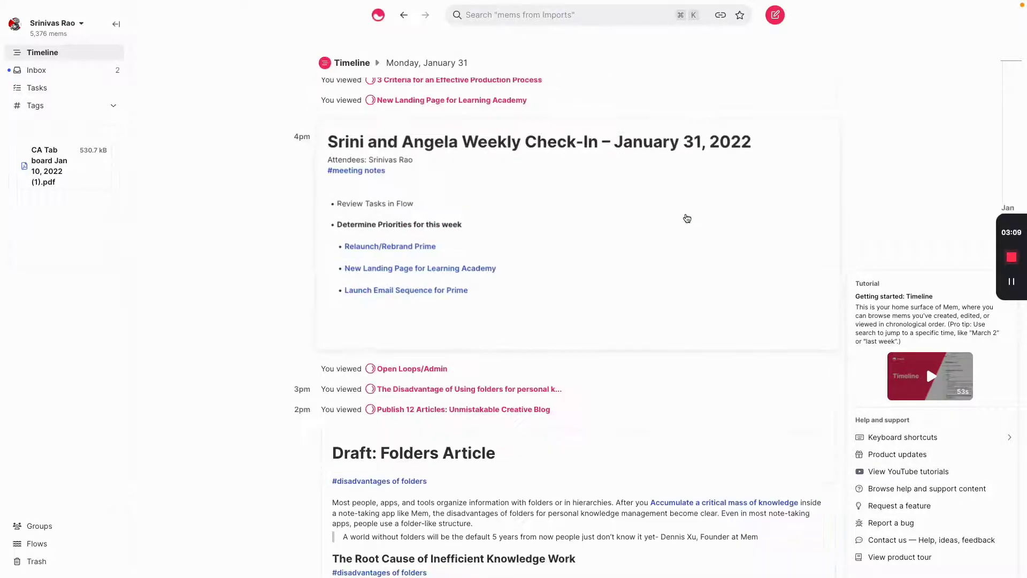
{"action": "scroll", "coordinate": [683, 217], "scroll_direction": "down", "scroll_amount": 5}
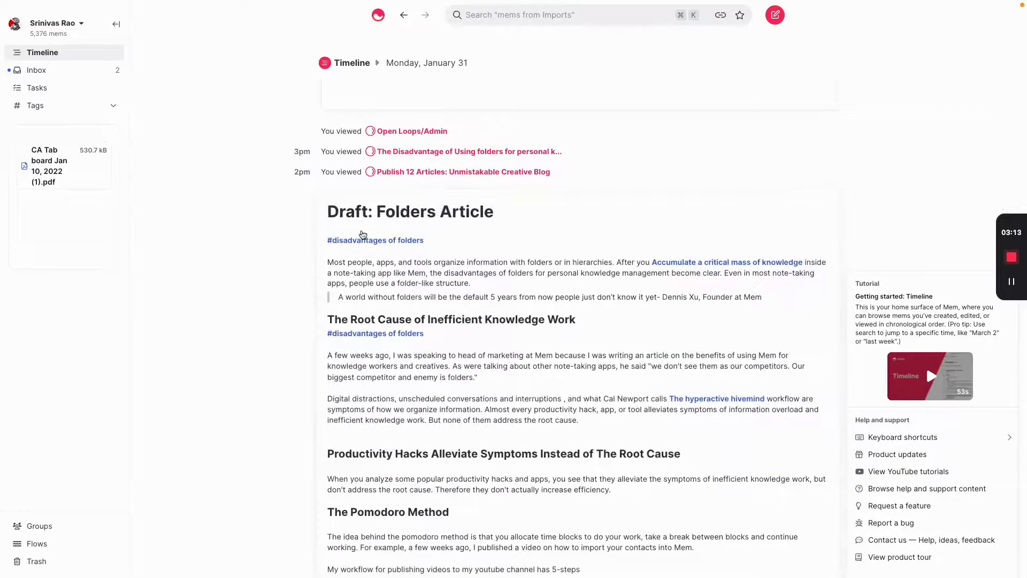
{"action": "left_click", "coordinate": [362, 234]}
Step: Scroll through the folders article's related mems under tags like disadvantages of folders and Scott Belsky
{"action": "scroll", "coordinate": [769, 170], "scroll_direction": "down", "scroll_amount": 3}
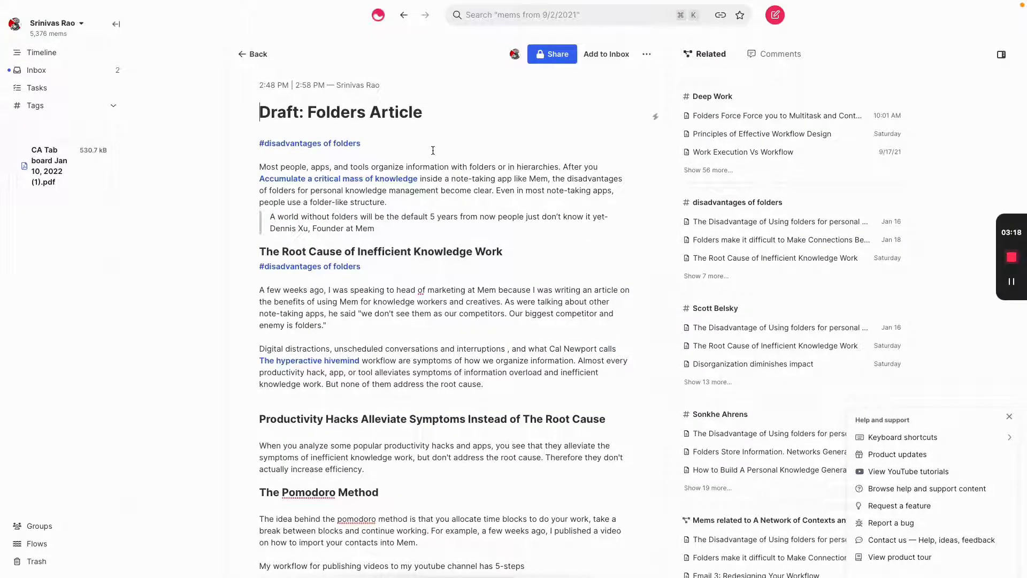
{"action": "scroll", "coordinate": [433, 150], "scroll_direction": "down", "scroll_amount": 1}
{"action": "scroll", "coordinate": [433, 151], "scroll_direction": "down", "scroll_amount": 2}
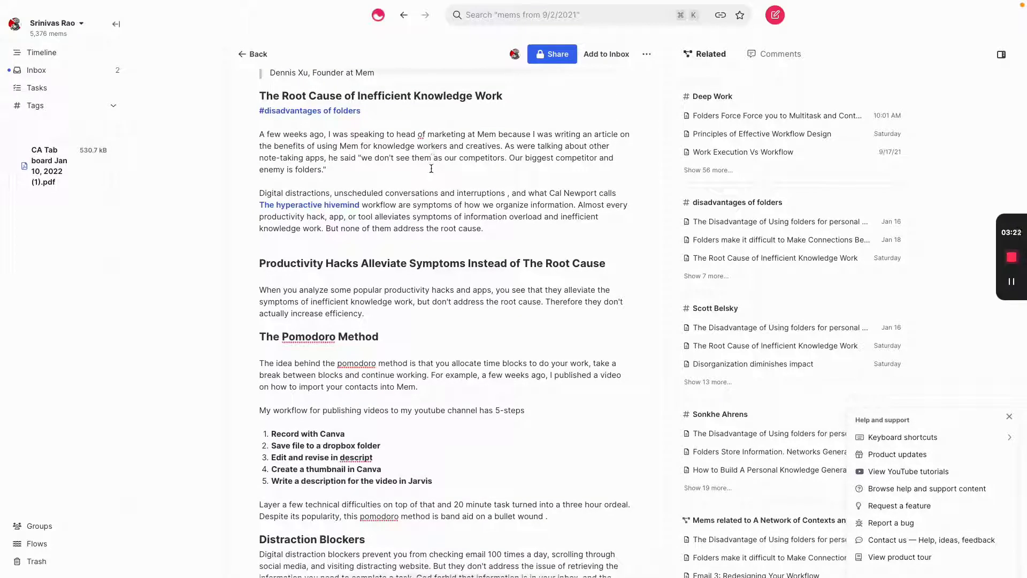
{"action": "scroll", "coordinate": [432, 171], "scroll_direction": "down", "scroll_amount": 1}
{"action": "scroll", "coordinate": [432, 173], "scroll_direction": "up", "scroll_amount": 1}
{"action": "scroll", "coordinate": [432, 173], "scroll_direction": "down", "scroll_amount": 3}
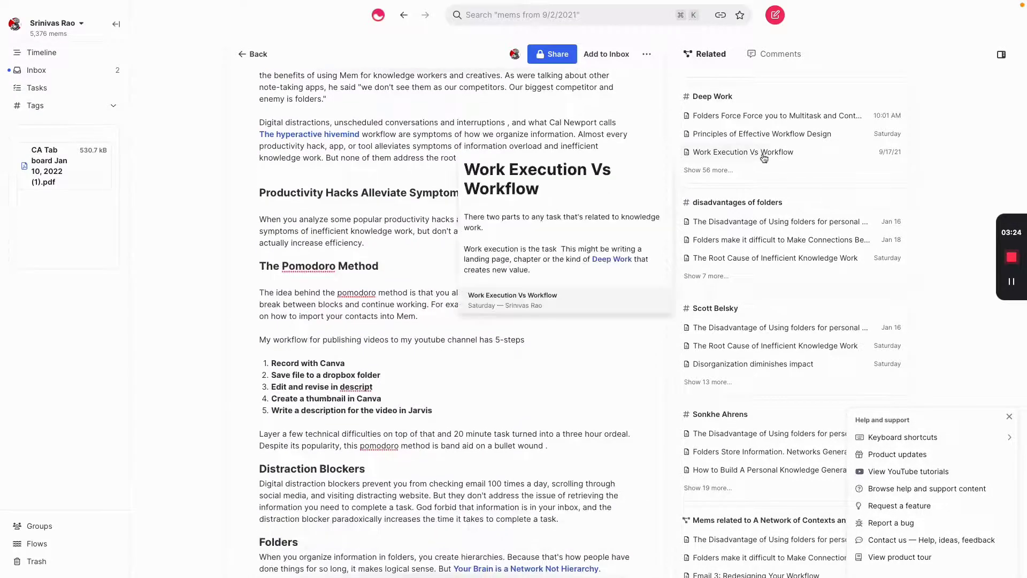
{"action": "scroll", "coordinate": [749, 153], "scroll_direction": "down", "scroll_amount": 3}
{"action": "scroll", "coordinate": [387, 231], "scroll_direction": "down", "scroll_amount": 1}
{"action": "scroll", "coordinate": [386, 232], "scroll_direction": "down", "scroll_amount": 15}
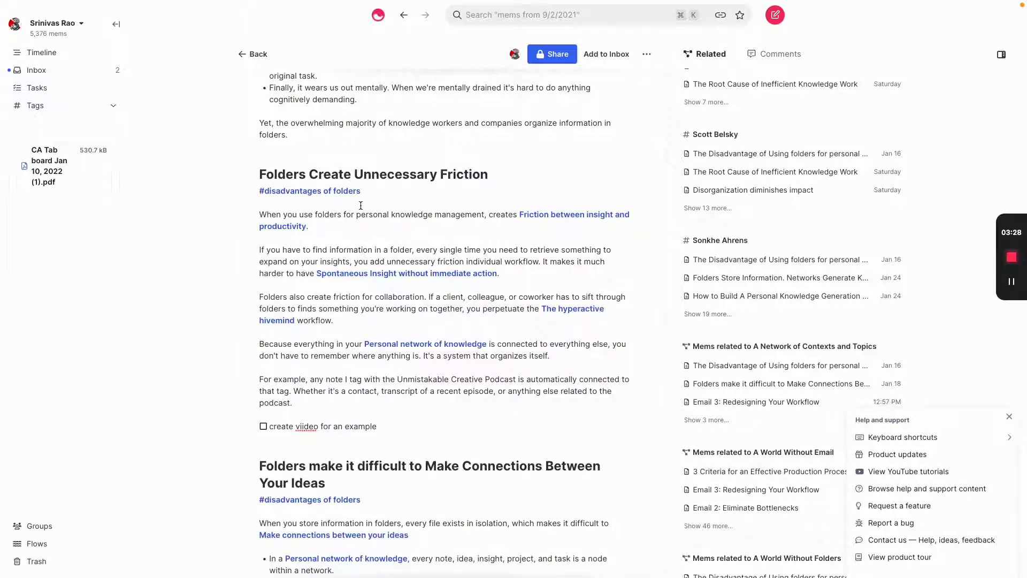
{"action": "scroll", "coordinate": [386, 232], "scroll_direction": "down", "scroll_amount": 2}
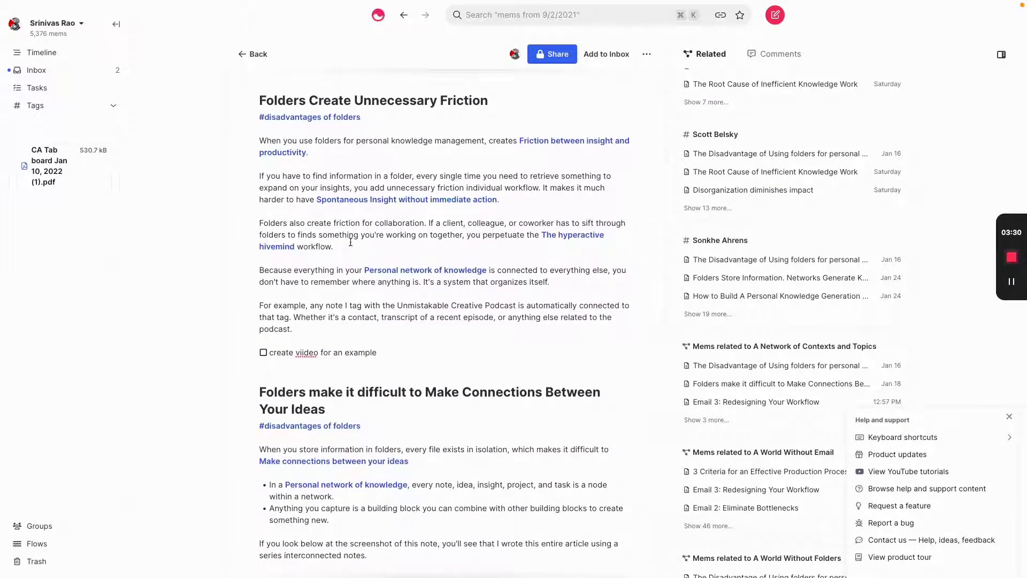
{"action": "scroll", "coordinate": [368, 261], "scroll_direction": "down", "scroll_amount": 5}
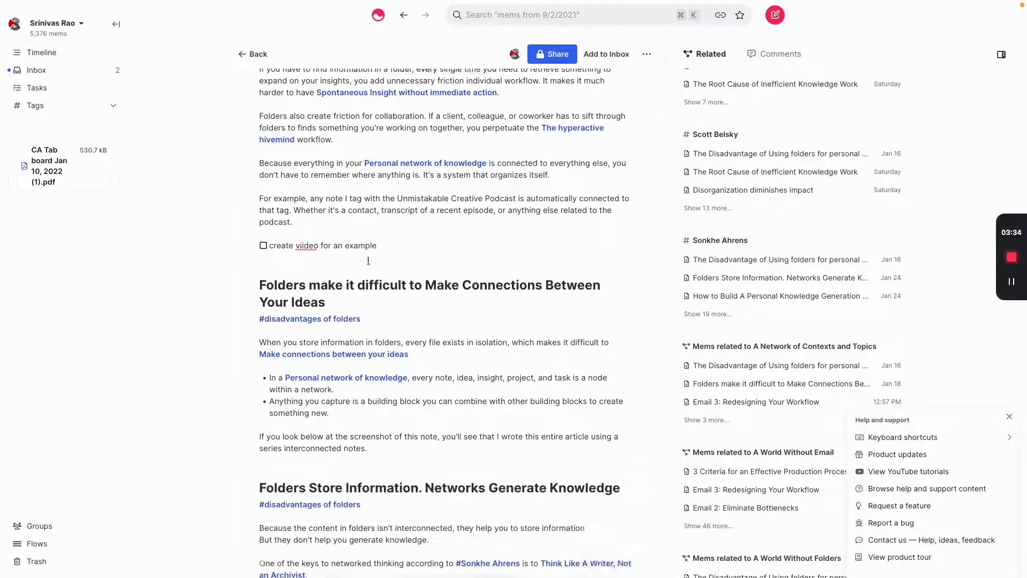
{"action": "scroll", "coordinate": [703, 194], "scroll_direction": "up", "scroll_amount": 4}
{"action": "scroll", "coordinate": [703, 193], "scroll_direction": "up", "scroll_amount": 3}
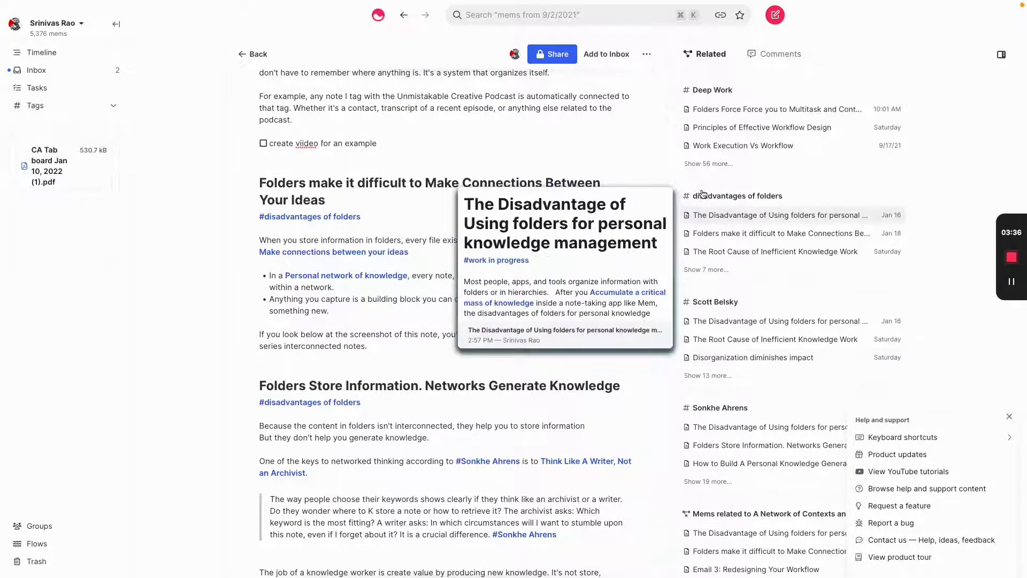
{"action": "scroll", "coordinate": [705, 195], "scroll_direction": "up", "scroll_amount": 1}
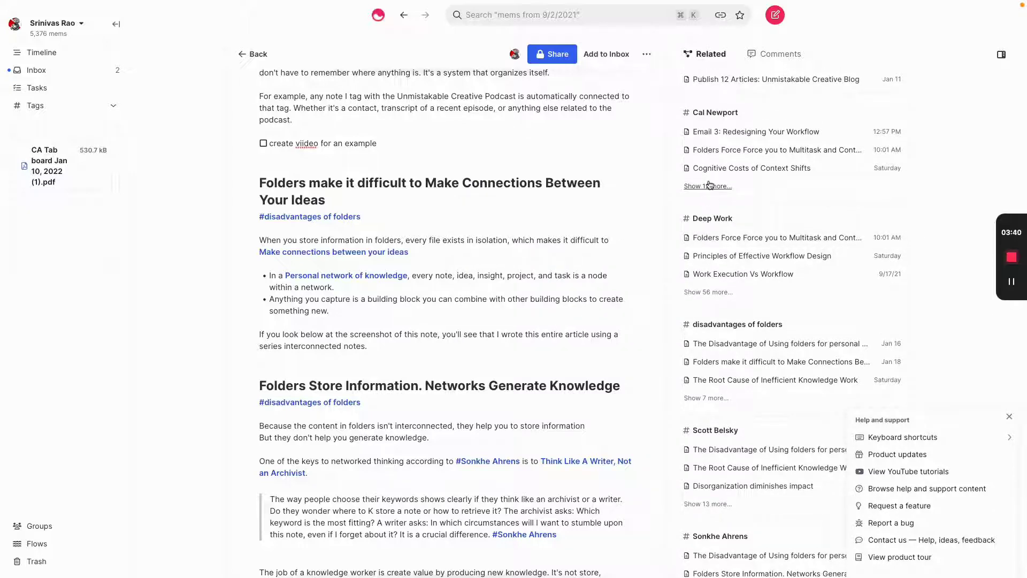
{"action": "scroll", "coordinate": [707, 185], "scroll_direction": "down", "scroll_amount": 3}
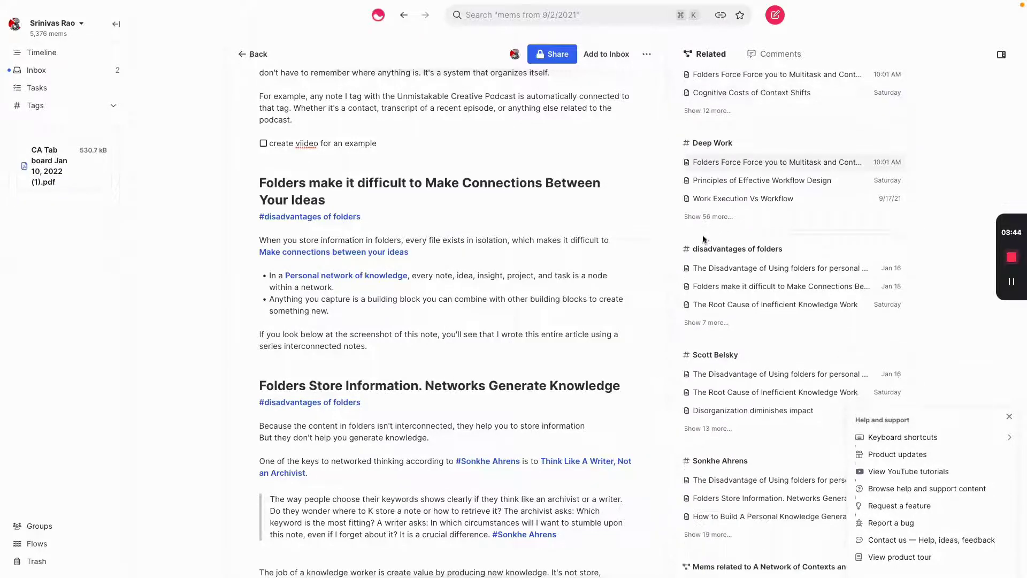
{"action": "scroll", "coordinate": [711, 265], "scroll_direction": "down", "scroll_amount": 1}
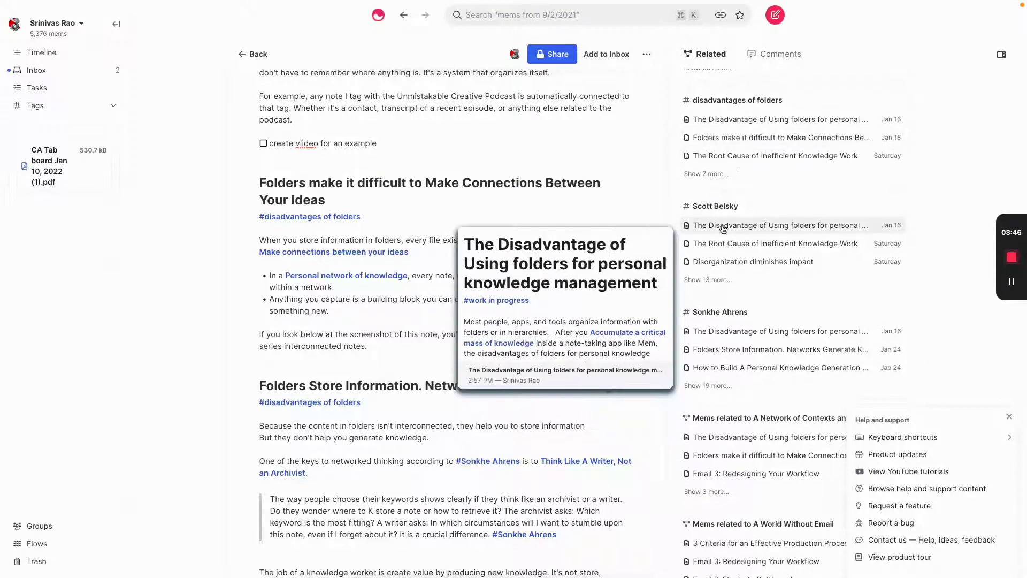
Step: Open a related folders-disadvantage mem, then list the 10 mems tagged #disadvantages of folders
{"action": "left_click", "coordinate": [722, 229]}
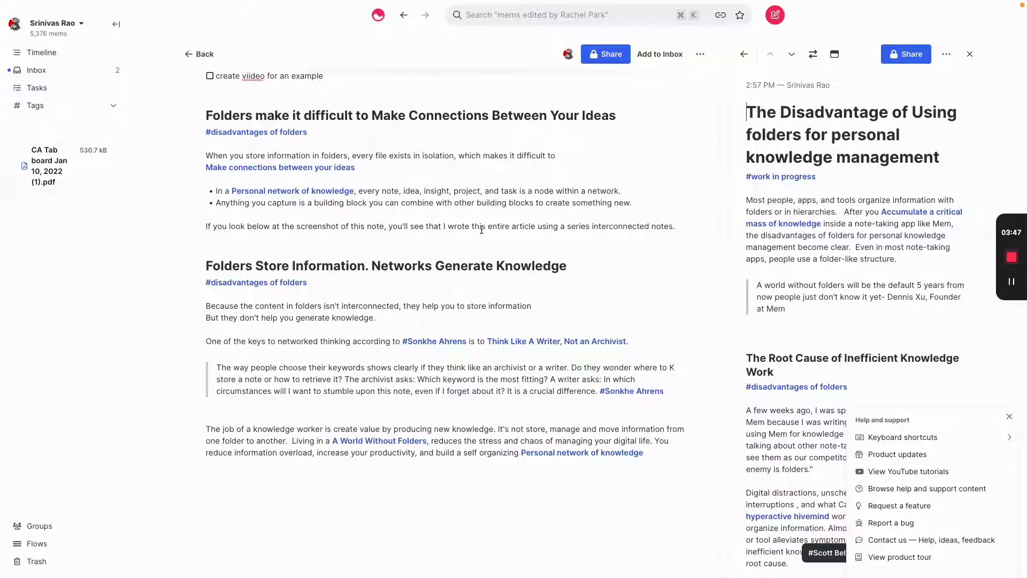
{"action": "scroll", "coordinate": [482, 230], "scroll_direction": "up", "scroll_amount": 3}
{"action": "scroll", "coordinate": [482, 230], "scroll_direction": "down", "scroll_amount": 2}
{"action": "scroll", "coordinate": [479, 147], "scroll_direction": "up", "scroll_amount": 3}
{"action": "scroll", "coordinate": [479, 148], "scroll_direction": "up", "scroll_amount": 6}
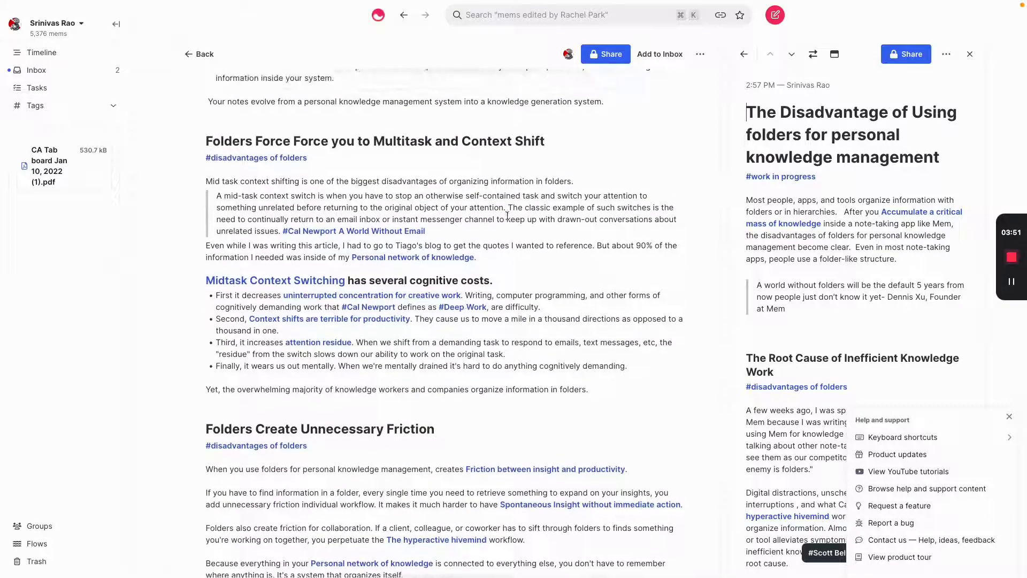
{"action": "scroll", "coordinate": [415, 380], "scroll_direction": "up", "scroll_amount": 5}
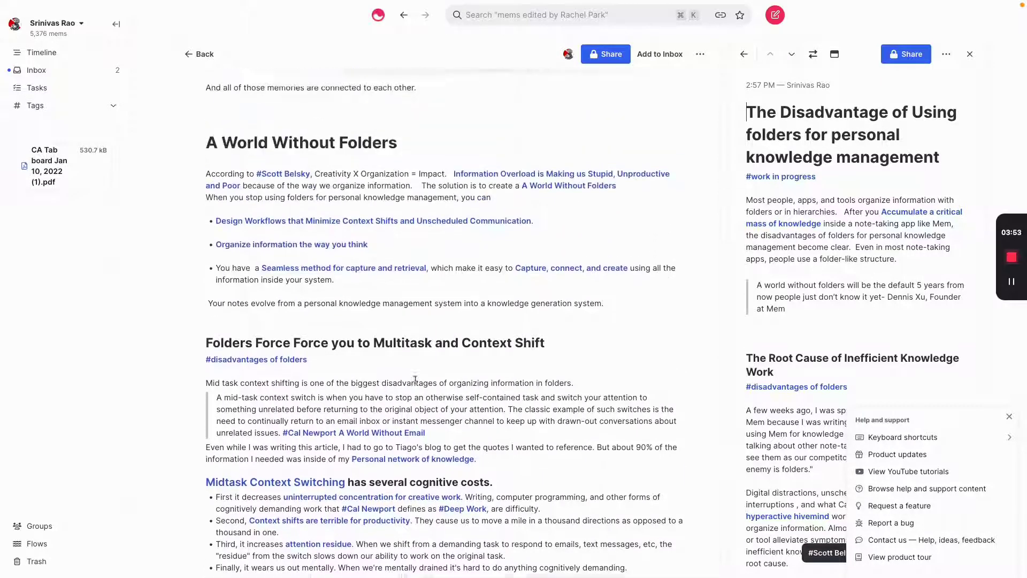
{"action": "scroll", "coordinate": [416, 380], "scroll_direction": "up", "scroll_amount": 12}
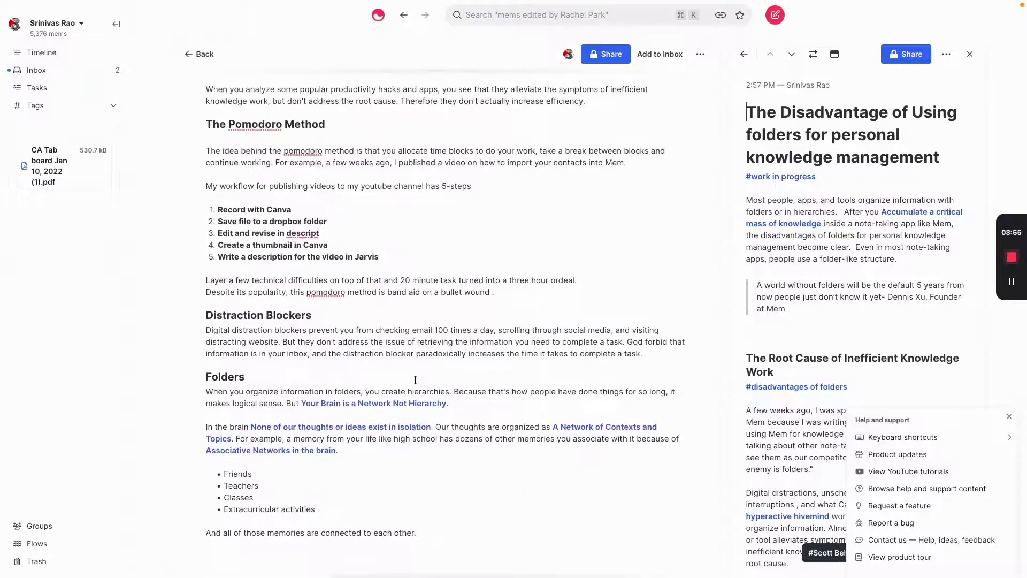
{"action": "scroll", "coordinate": [415, 380], "scroll_direction": "up", "scroll_amount": 3}
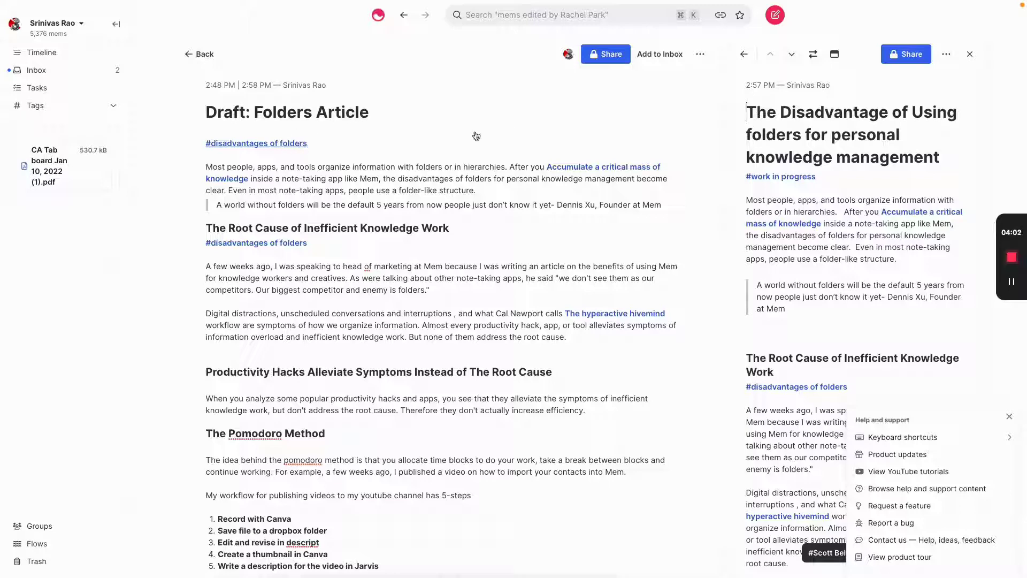
{"action": "scroll", "coordinate": [792, 158], "scroll_direction": "down", "scroll_amount": 3}
{"action": "left_click", "coordinate": [796, 252]}
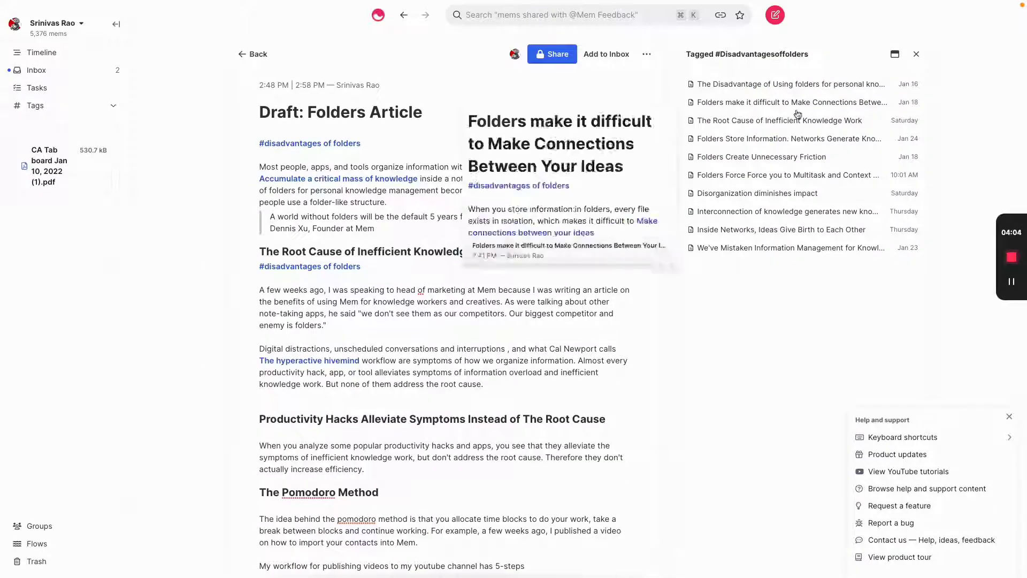
Step: Scroll through the Draft: Folders Article, then switch to the Monday, January 31 Timeline
{"action": "mouse_move", "coordinate": [777, 83]}
{"action": "mouse_move", "coordinate": [775, 220]}
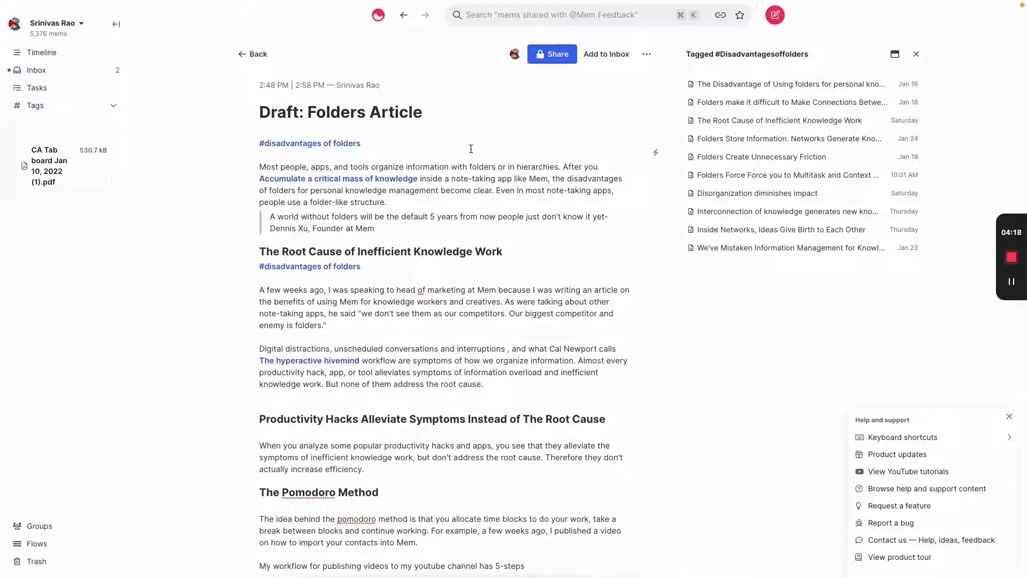
{"action": "scroll", "coordinate": [471, 148], "scroll_direction": "down", "scroll_amount": 10}
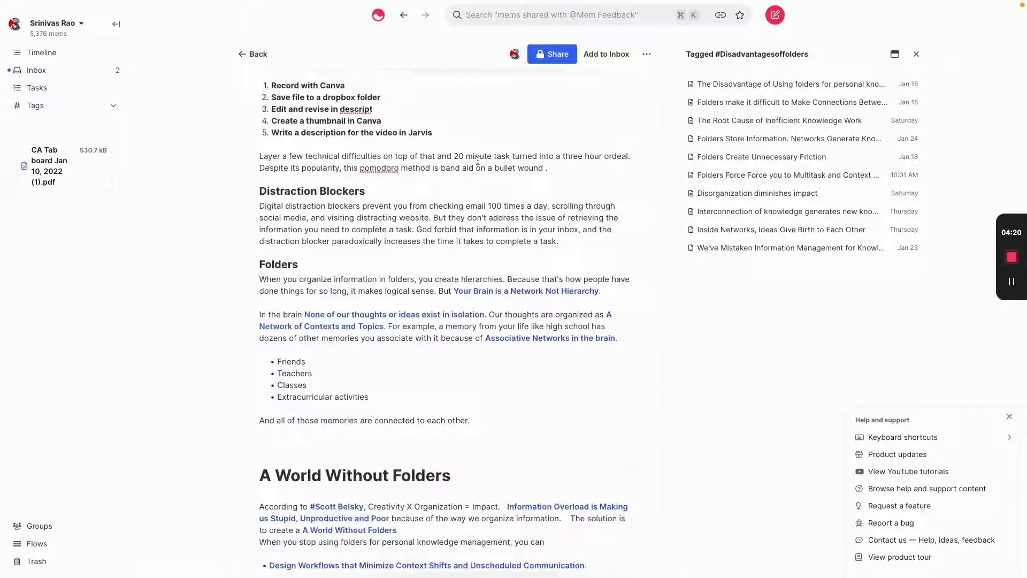
{"action": "scroll", "coordinate": [478, 160], "scroll_direction": "down", "scroll_amount": 10}
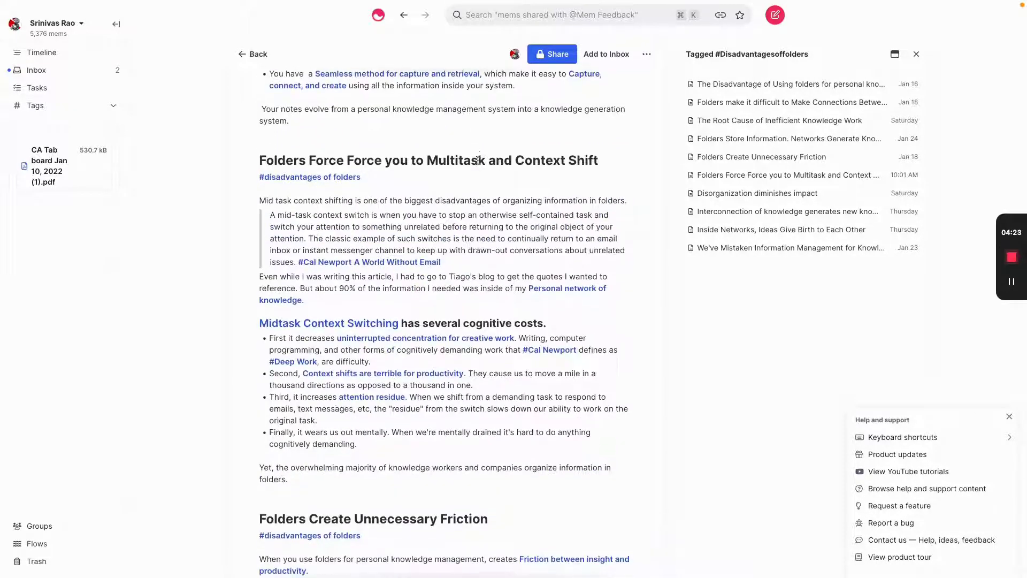
{"action": "scroll", "coordinate": [352, 147], "scroll_direction": "down", "scroll_amount": 3}
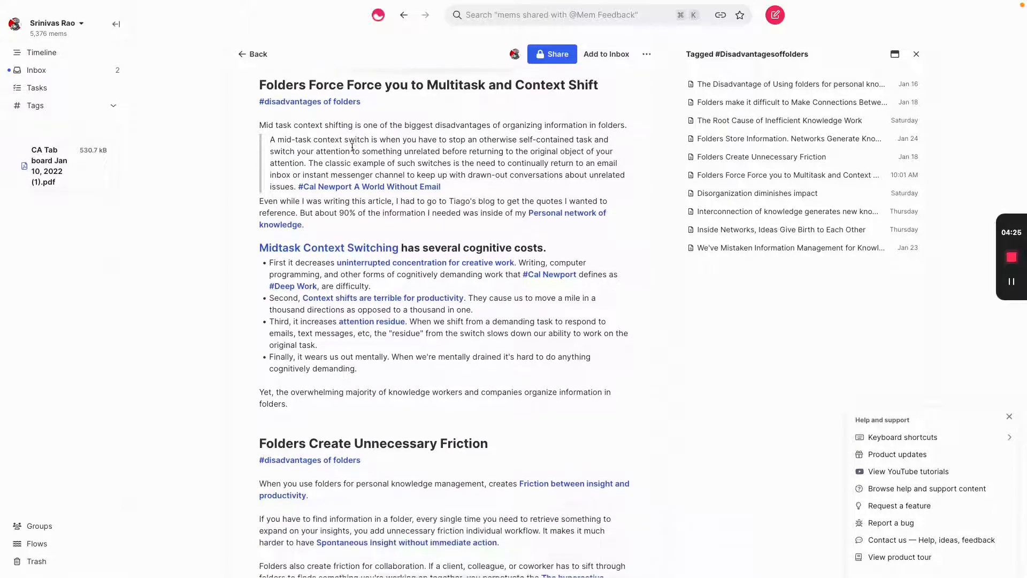
{"action": "scroll", "coordinate": [352, 147], "scroll_direction": "down", "scroll_amount": 2}
{"action": "scroll", "coordinate": [352, 147], "scroll_direction": "down", "scroll_amount": 11}
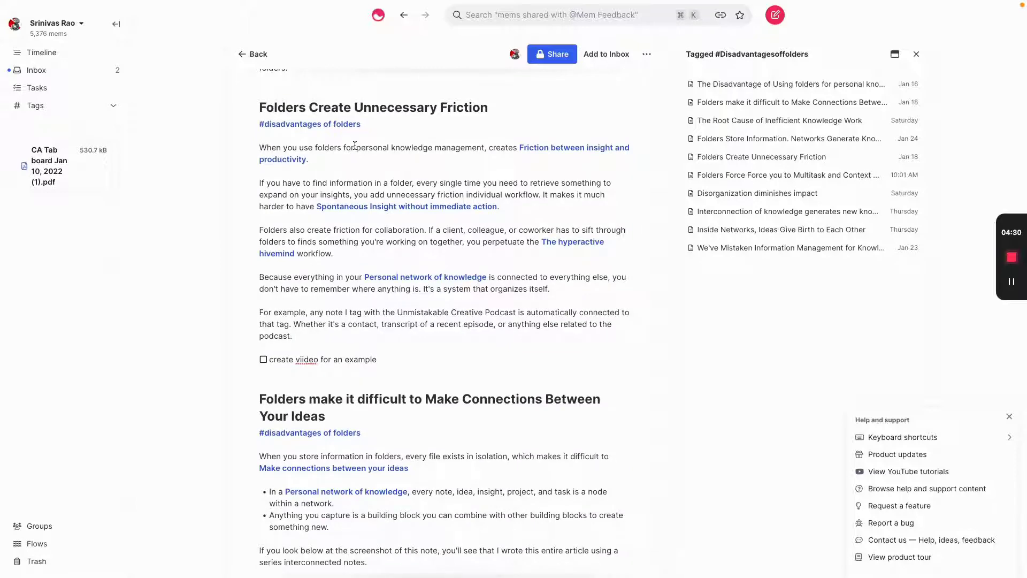
{"action": "scroll", "coordinate": [355, 145], "scroll_direction": "down", "scroll_amount": 2}
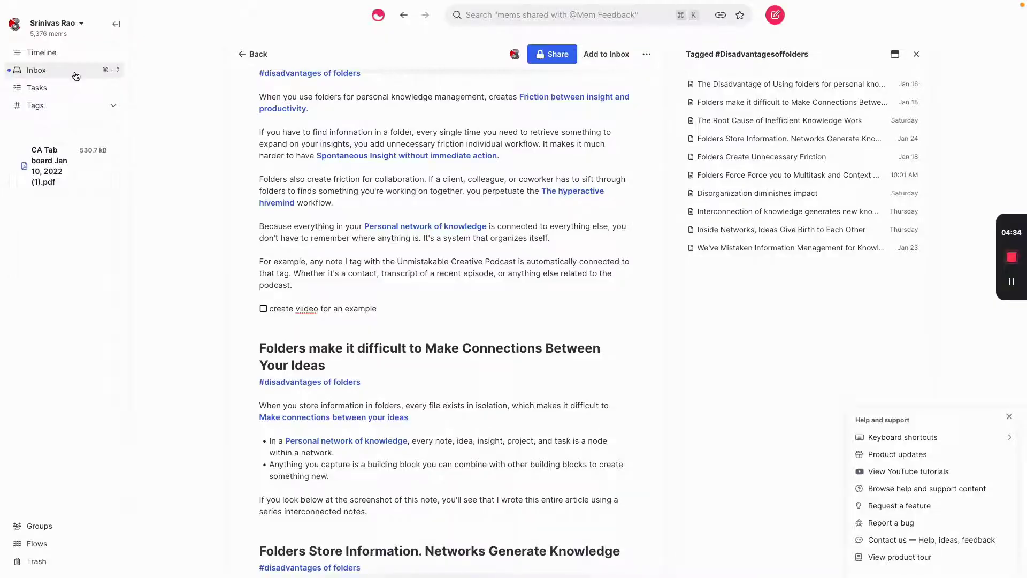
{"action": "left_click", "coordinate": [65, 52]}
Step: Scroll the Timeline, then bring up search showing recent mems with Draft: Folders Article previewed
{"action": "scroll", "coordinate": [468, 247], "scroll_direction": "down", "scroll_amount": 20}
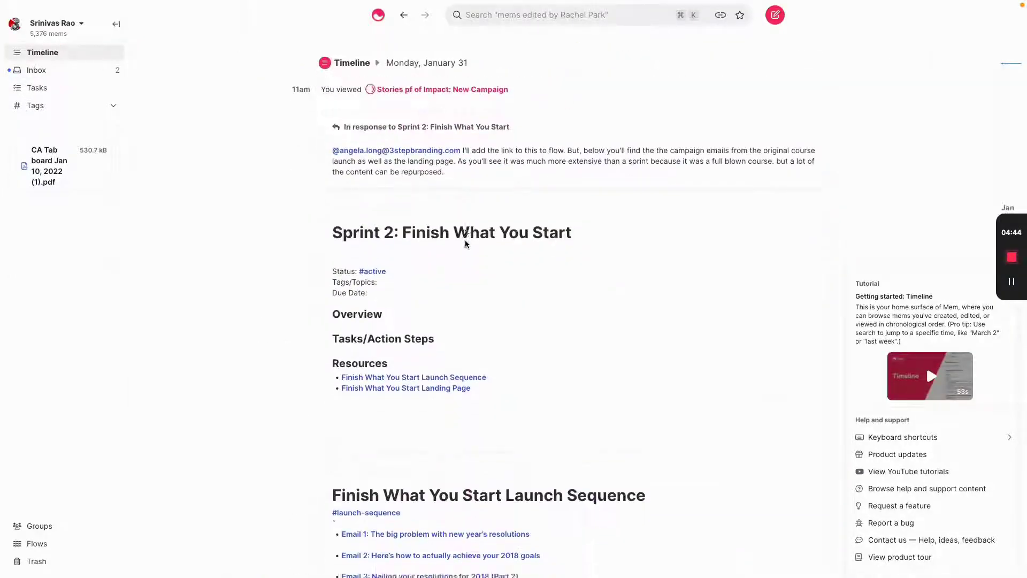
{"action": "scroll", "coordinate": [465, 244], "scroll_direction": "down", "scroll_amount": 20}
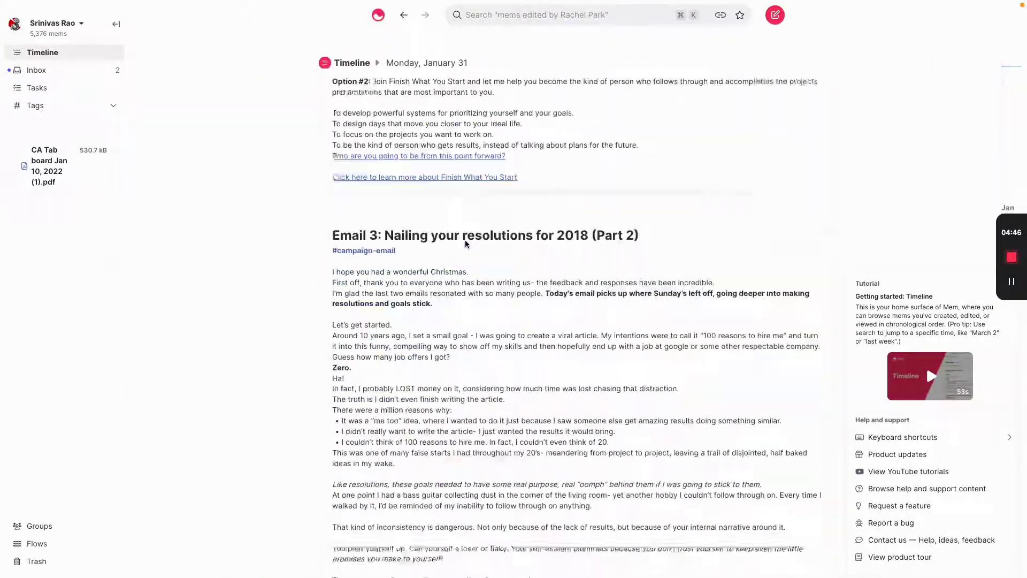
{"action": "scroll", "coordinate": [465, 244], "scroll_direction": "down", "scroll_amount": 20}
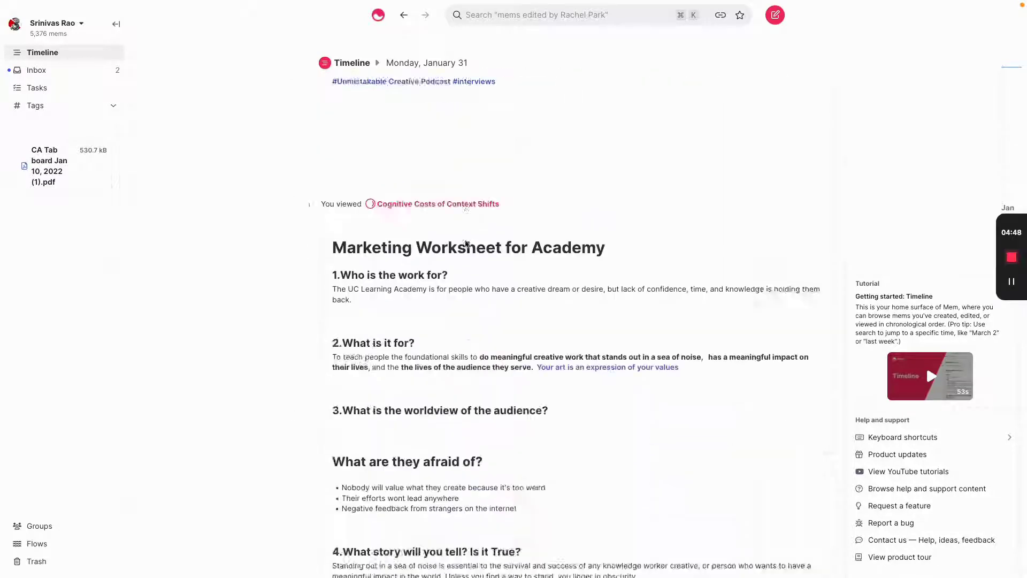
{"action": "scroll", "coordinate": [466, 243], "scroll_direction": "down", "scroll_amount": 20}
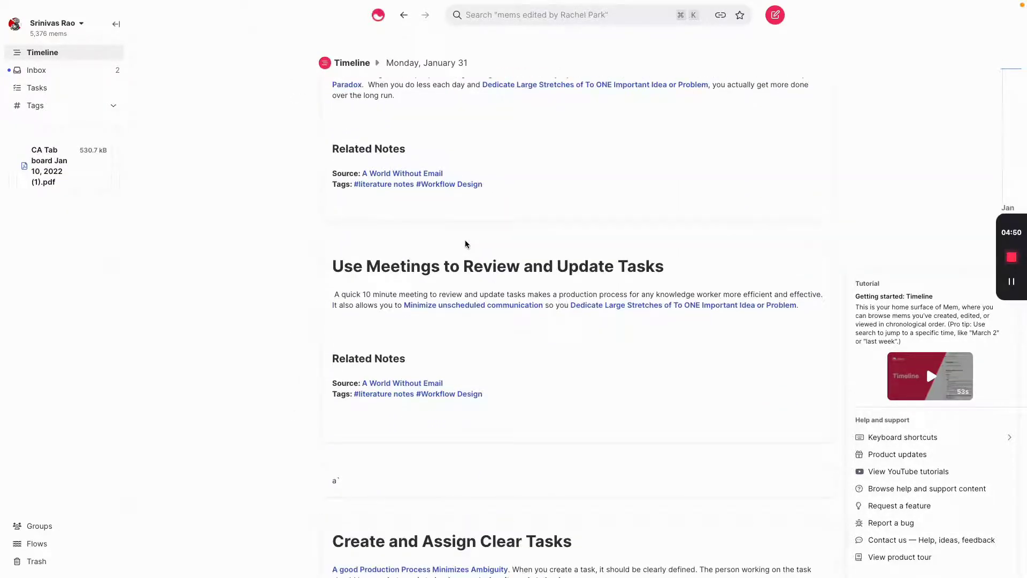
{"action": "scroll", "coordinate": [466, 235], "scroll_direction": "up", "scroll_amount": 20}
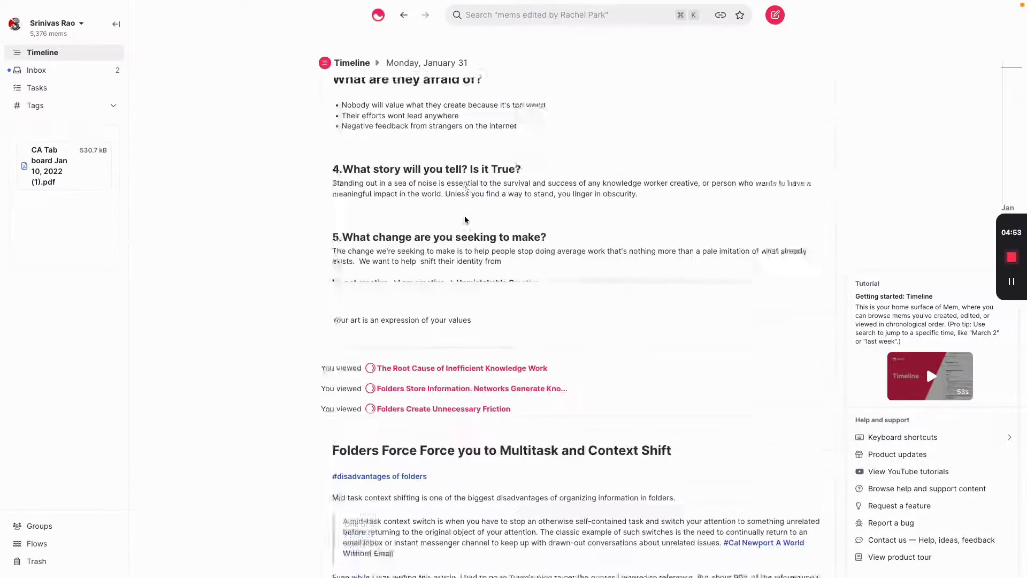
{"action": "scroll", "coordinate": [467, 214], "scroll_direction": "up", "scroll_amount": 20}
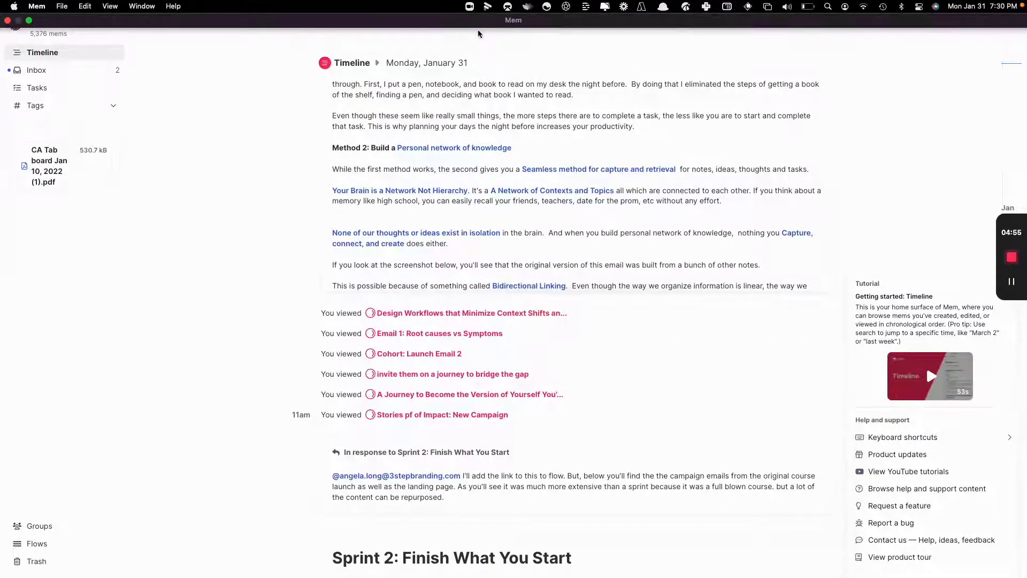
{"action": "left_click", "coordinate": [499, 16]}
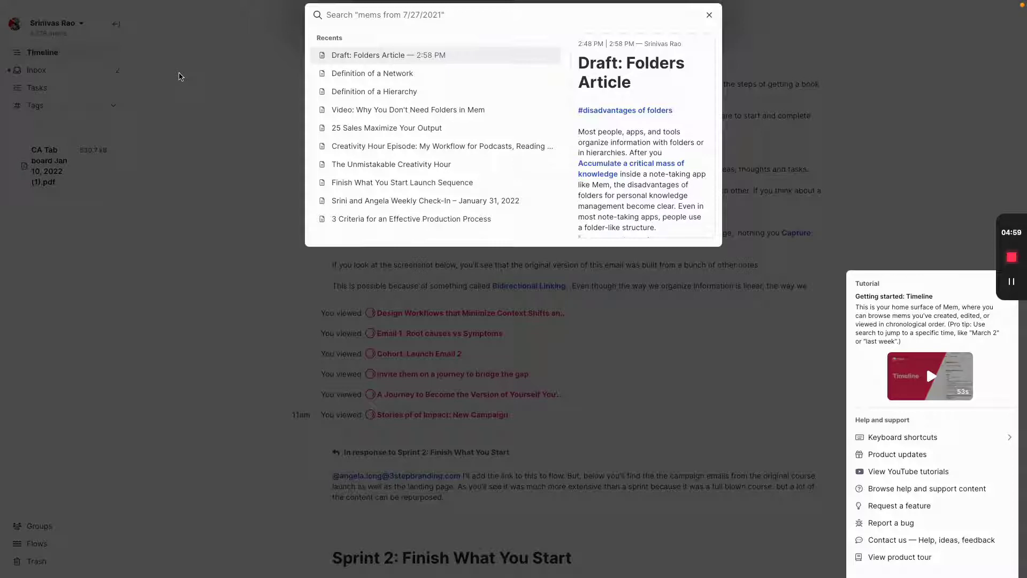
Step: Search for 'unmistakable creaive' to surface the #Unmistakable Creative Podcast tag result
{"action": "type", "text": "unmistakable"}
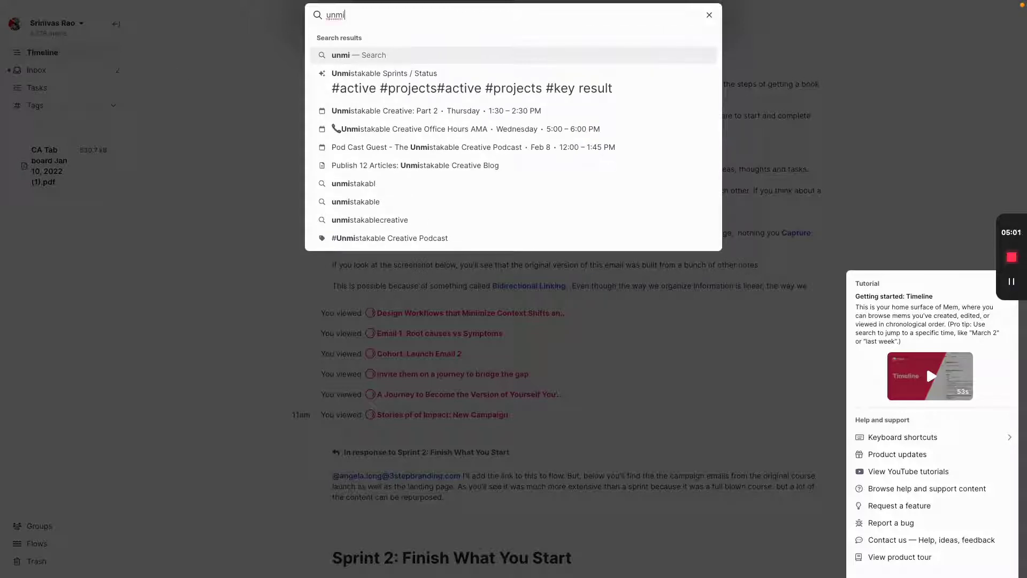
{"action": "type", "text": " creaive"}
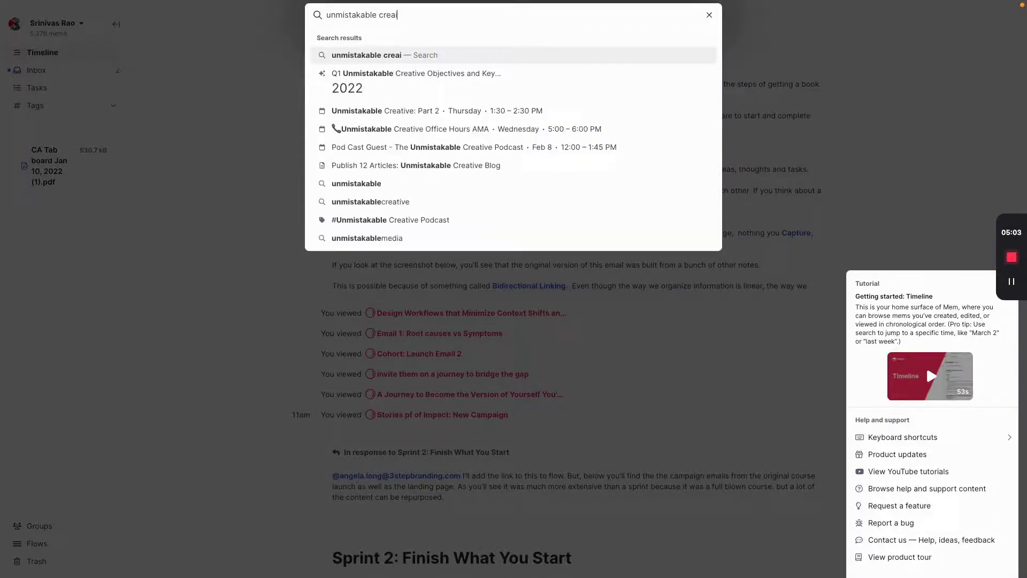
Step: Browse every mem tagged #Unmistakable Creative Podcast, then return to the Timeline
{"action": "left_click", "coordinate": [443, 201]}
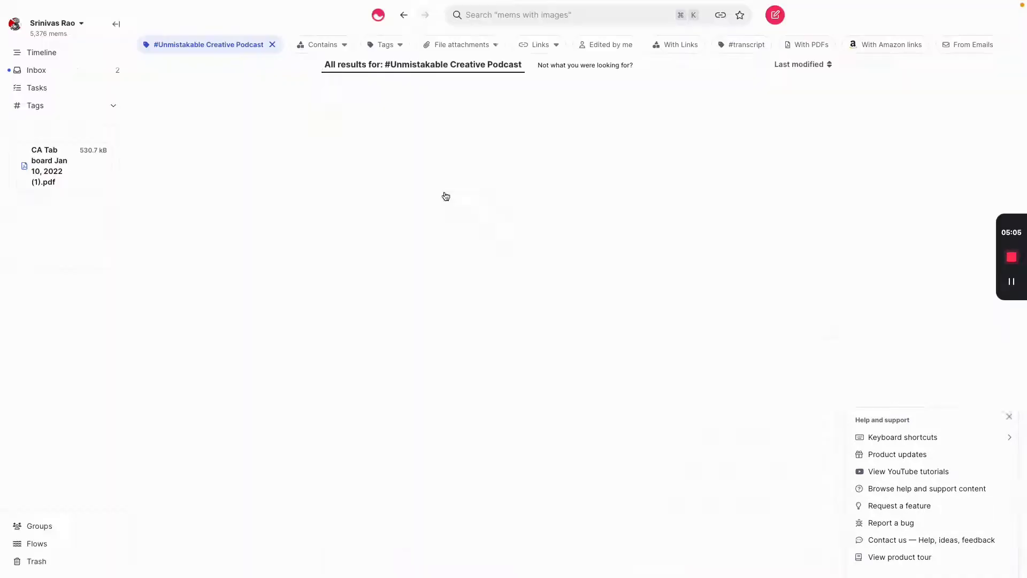
{"action": "scroll", "coordinate": [588, 193], "scroll_direction": "down", "scroll_amount": 8}
{"action": "scroll", "coordinate": [615, 198], "scroll_direction": "down", "scroll_amount": 15}
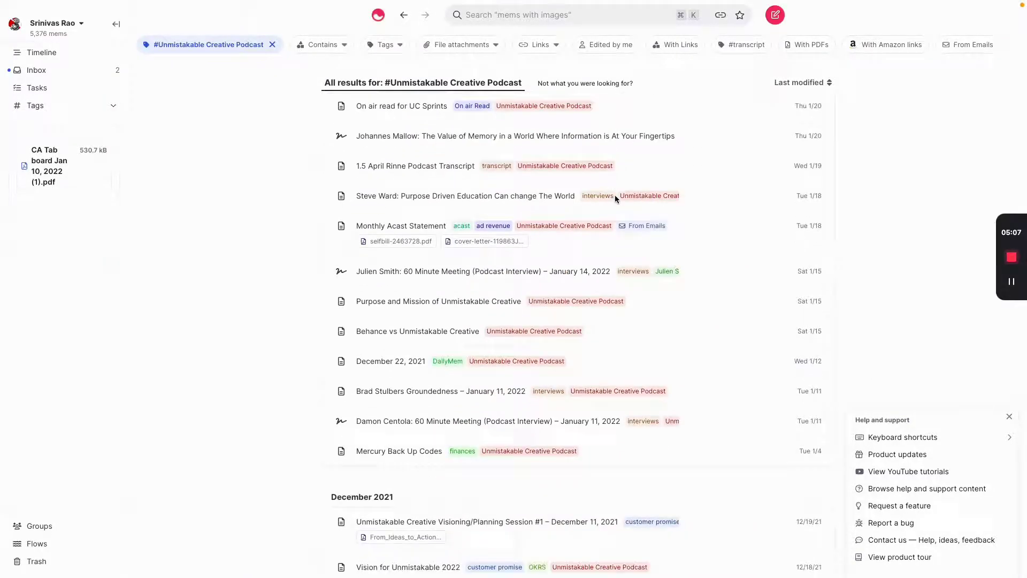
{"action": "scroll", "coordinate": [615, 199], "scroll_direction": "down", "scroll_amount": 15}
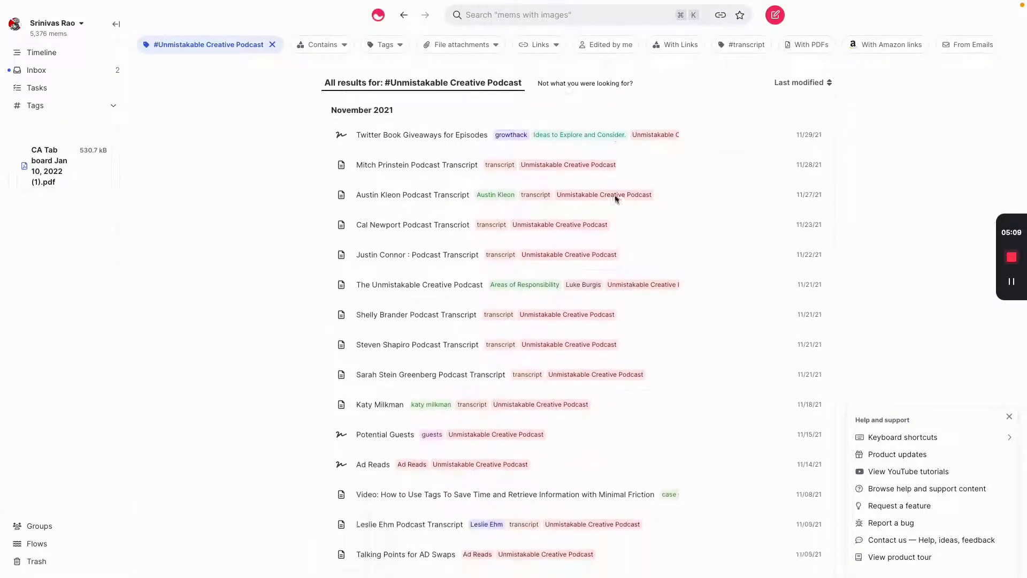
{"action": "scroll", "coordinate": [615, 199], "scroll_direction": "down", "scroll_amount": 15}
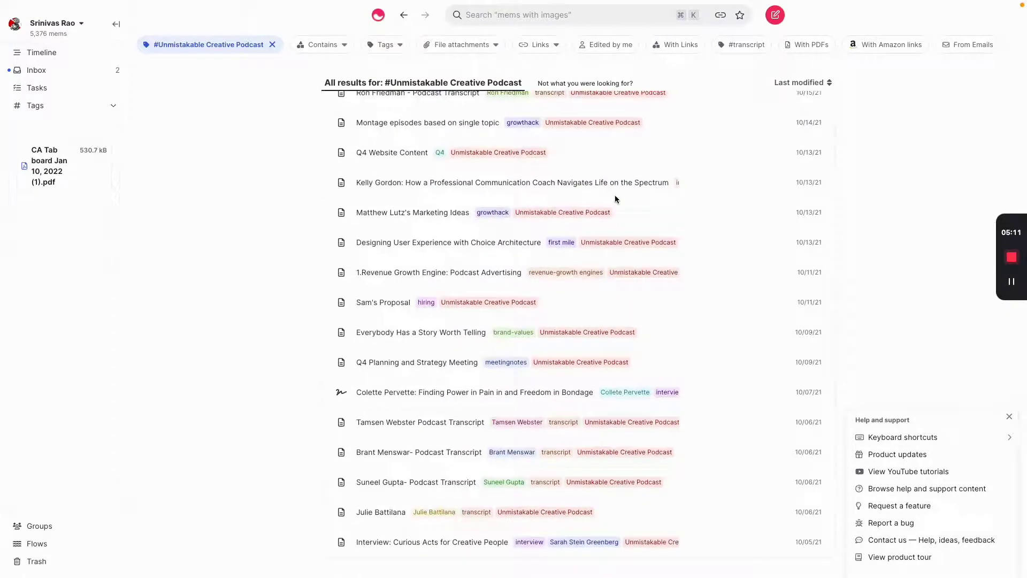
{"action": "scroll", "coordinate": [615, 200], "scroll_direction": "down", "scroll_amount": 15}
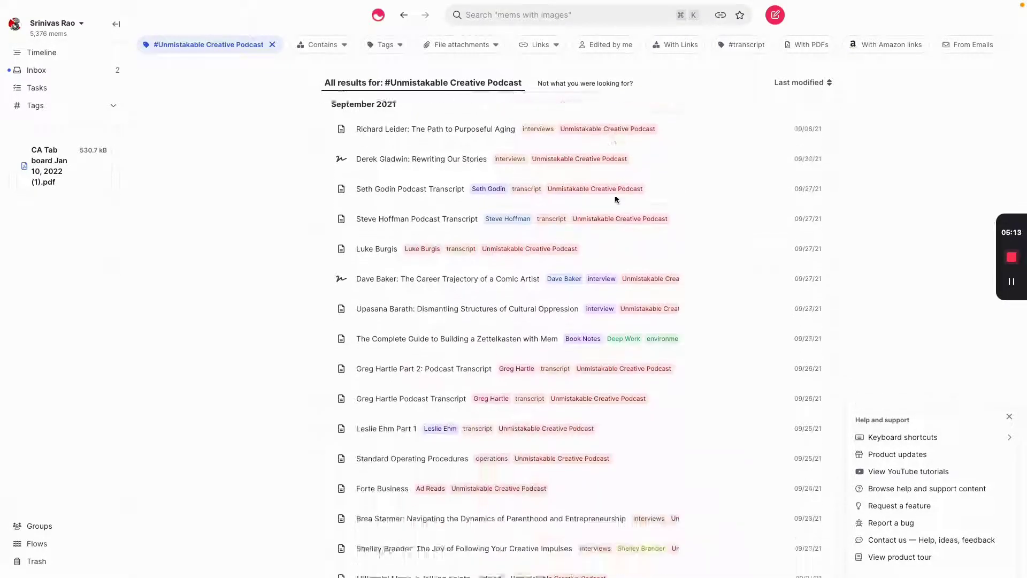
{"action": "scroll", "coordinate": [615, 199], "scroll_direction": "down", "scroll_amount": 15}
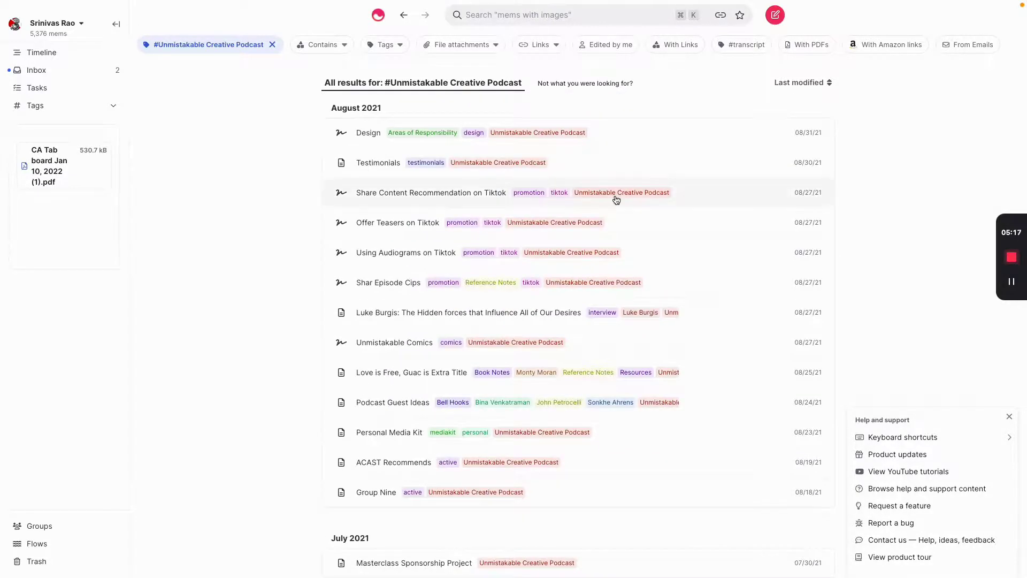
{"action": "scroll", "coordinate": [614, 199], "scroll_direction": "up", "scroll_amount": 20}
{"action": "scroll", "coordinate": [615, 199], "scroll_direction": "up", "scroll_amount": 20}
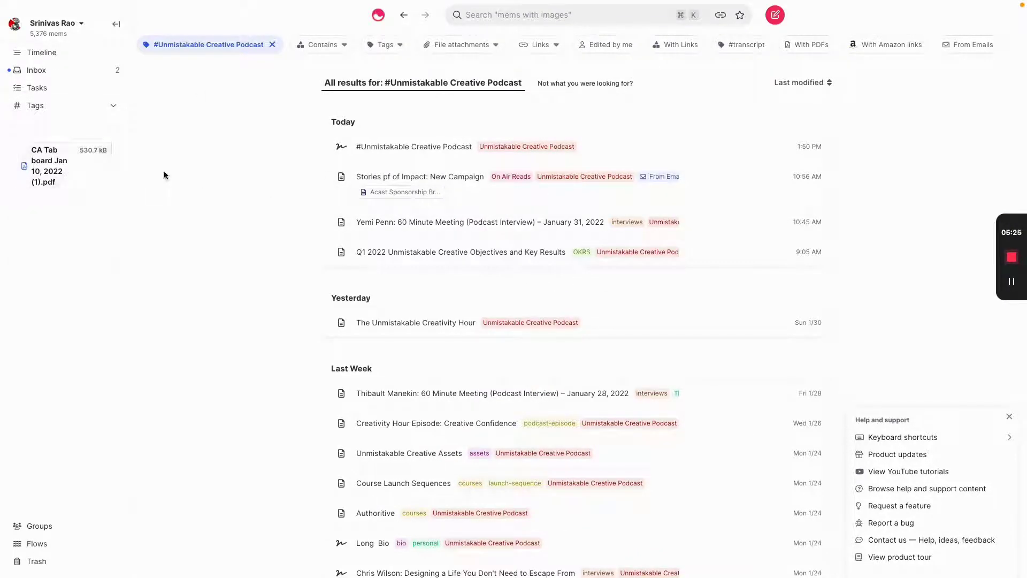
{"action": "left_click", "coordinate": [35, 52]}
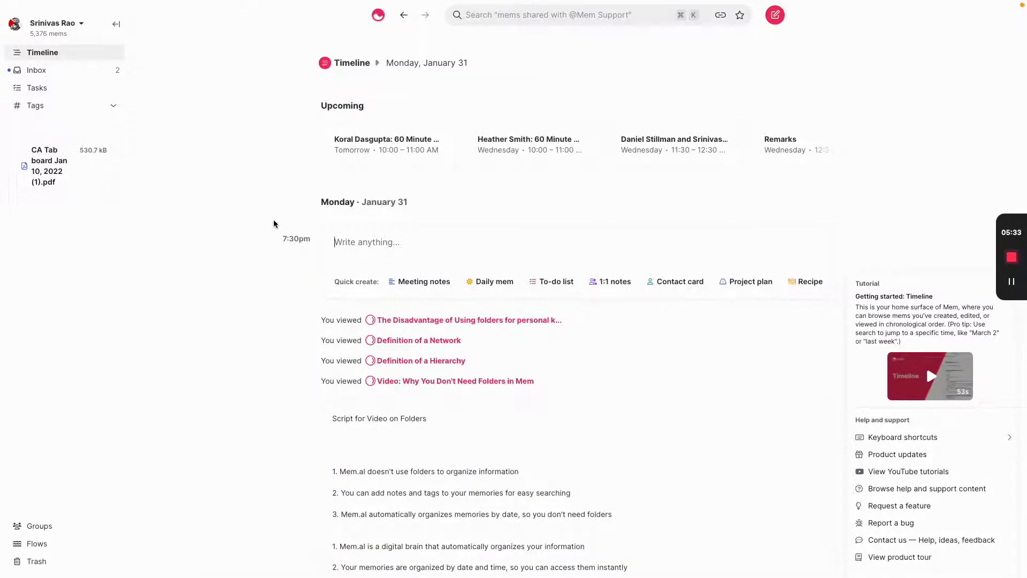
Step: Scroll the Timeline past Draft: Folders Article and Email 8 down to Email 6
{"action": "scroll", "coordinate": [274, 223], "scroll_direction": "down", "scroll_amount": 2}
{"action": "scroll", "coordinate": [273, 223], "scroll_direction": "down", "scroll_amount": 1}
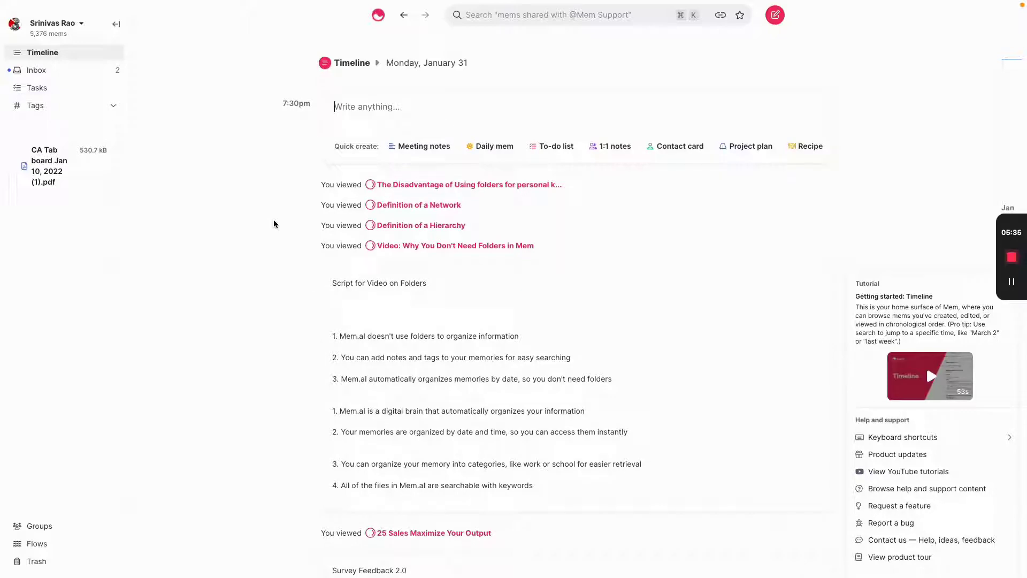
{"action": "scroll", "coordinate": [274, 223], "scroll_direction": "down", "scroll_amount": 1}
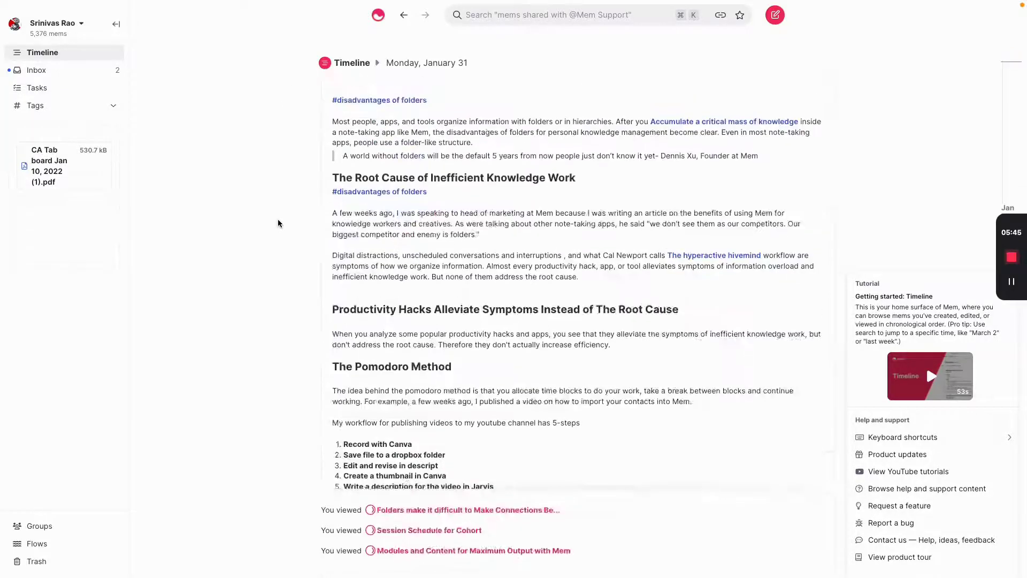
{"action": "scroll", "coordinate": [278, 221], "scroll_direction": "up", "scroll_amount": 5}
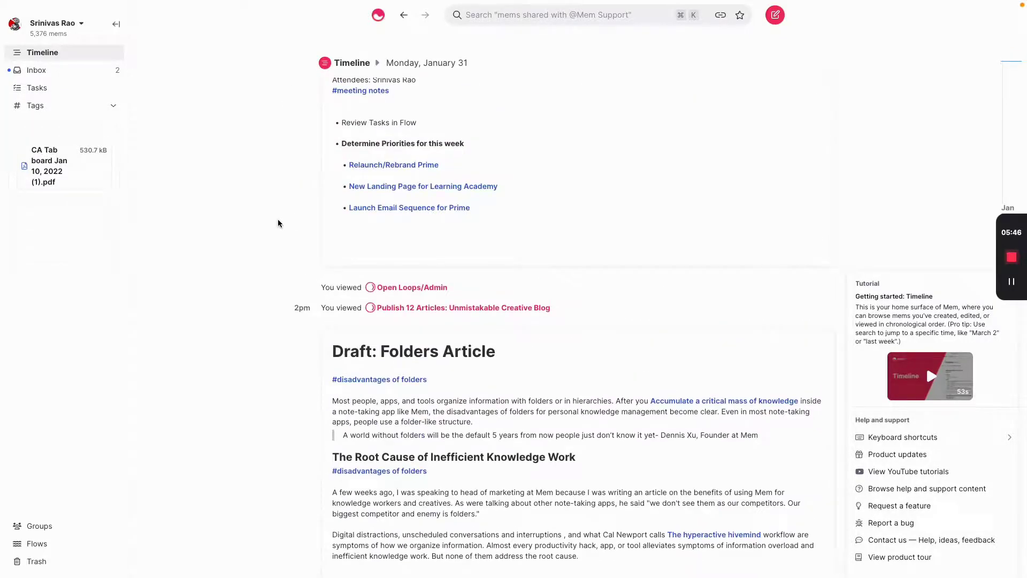
{"action": "scroll", "coordinate": [278, 220], "scroll_direction": "down", "scroll_amount": 4}
{"action": "scroll", "coordinate": [278, 223], "scroll_direction": "down", "scroll_amount": 3}
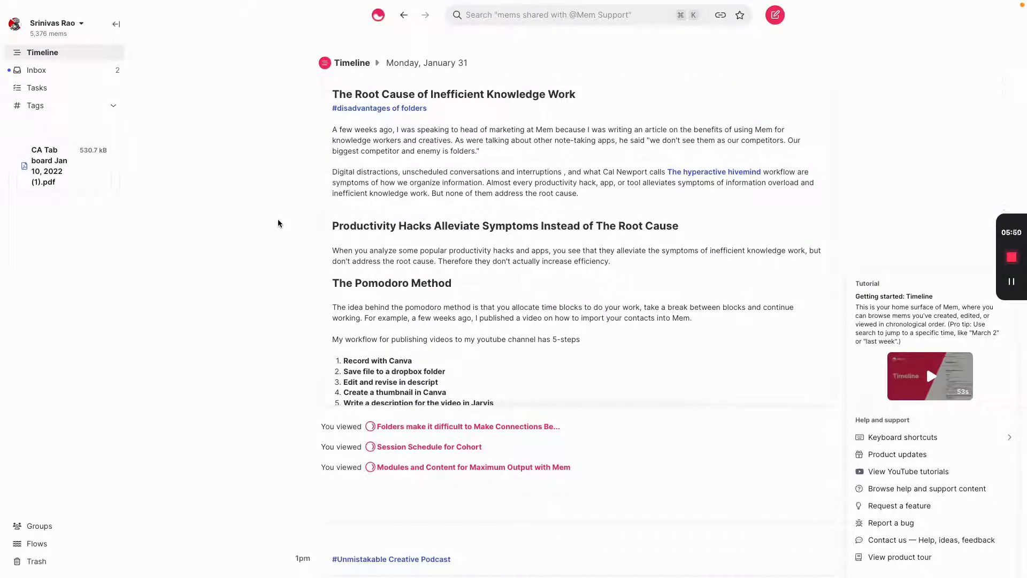
{"action": "scroll", "coordinate": [411, 214], "scroll_direction": "down", "scroll_amount": 15}
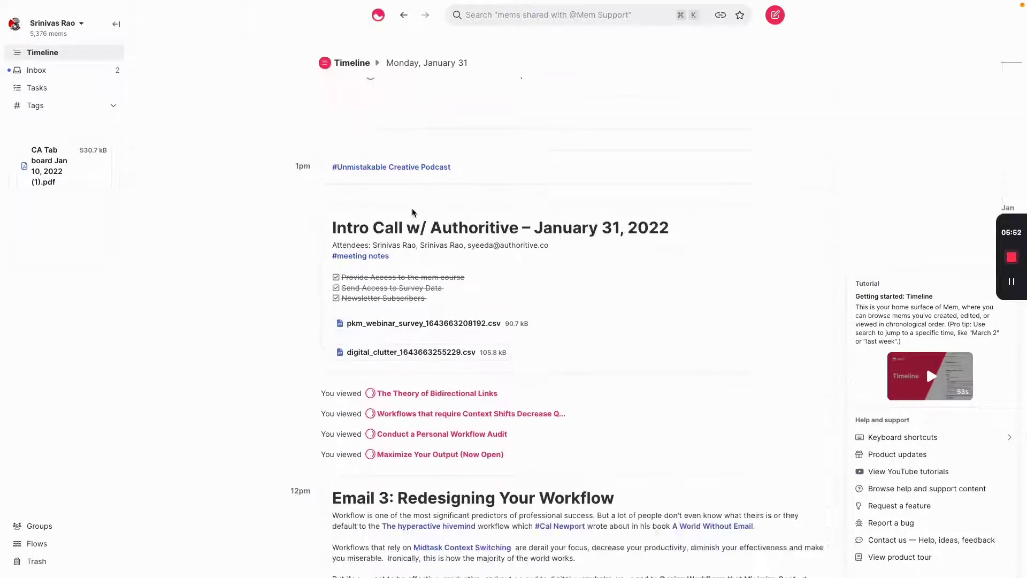
{"action": "scroll", "coordinate": [412, 213], "scroll_direction": "down", "scroll_amount": 20}
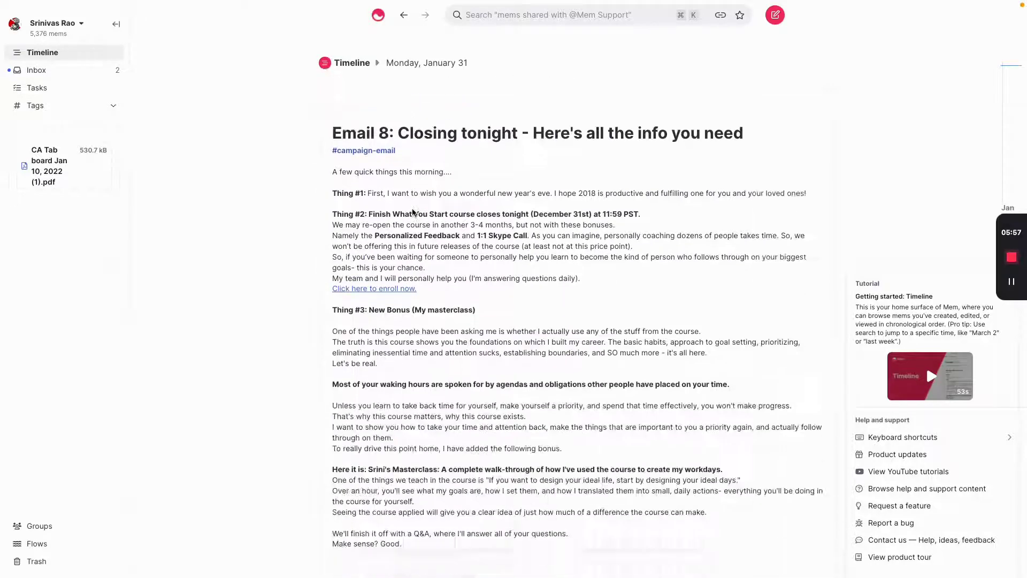
{"action": "scroll", "coordinate": [412, 213], "scroll_direction": "down", "scroll_amount": 5}
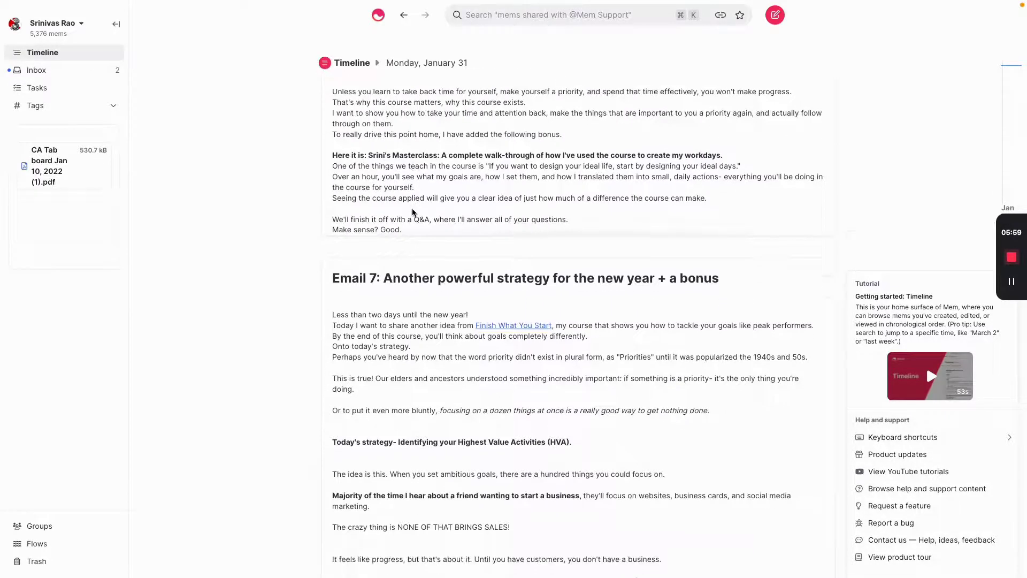
{"action": "scroll", "coordinate": [412, 212], "scroll_direction": "down", "scroll_amount": 2}
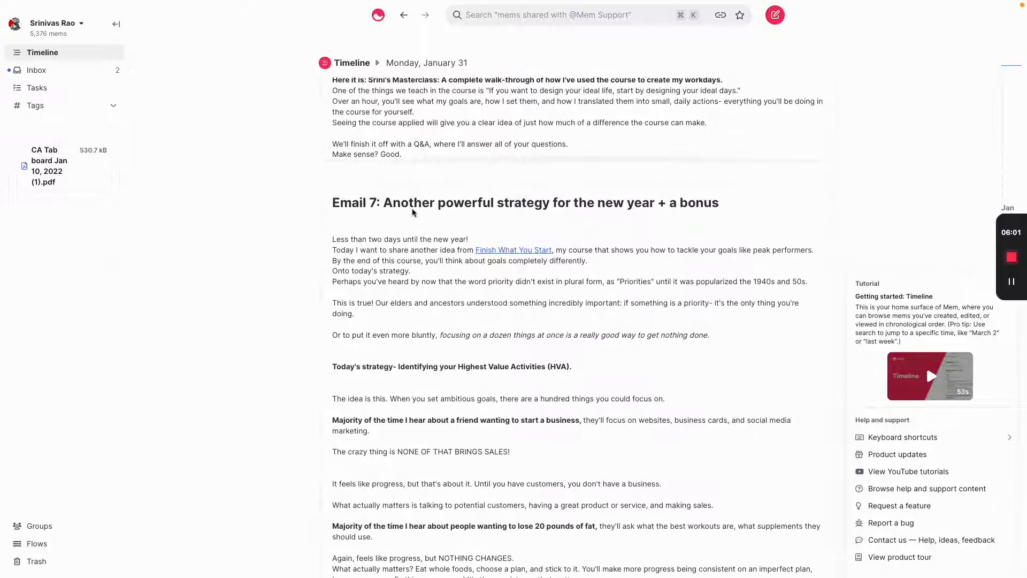
{"action": "scroll", "coordinate": [412, 212], "scroll_direction": "down", "scroll_amount": 4}
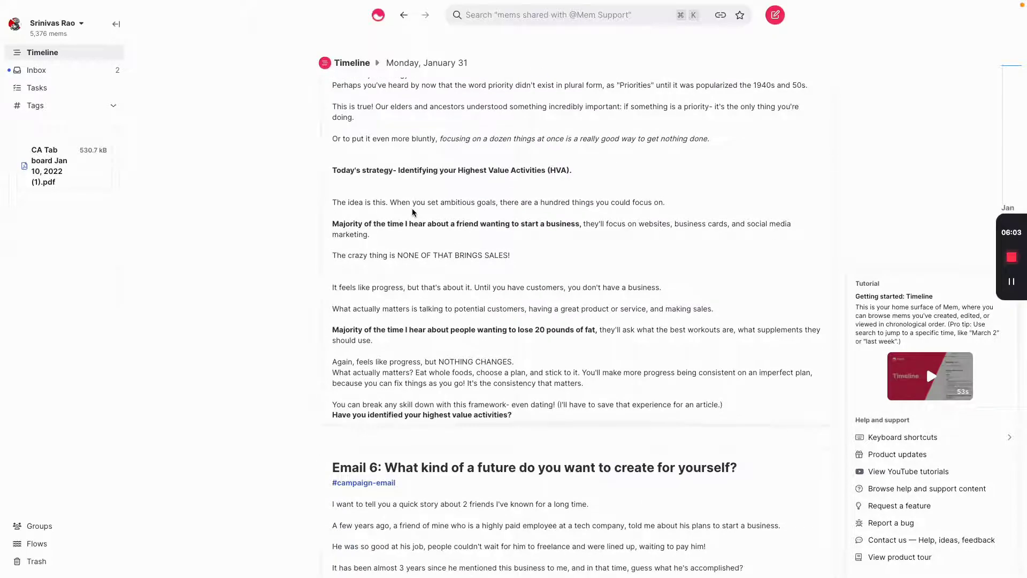
{"action": "scroll", "coordinate": [412, 211], "scroll_direction": "down", "scroll_amount": 7}
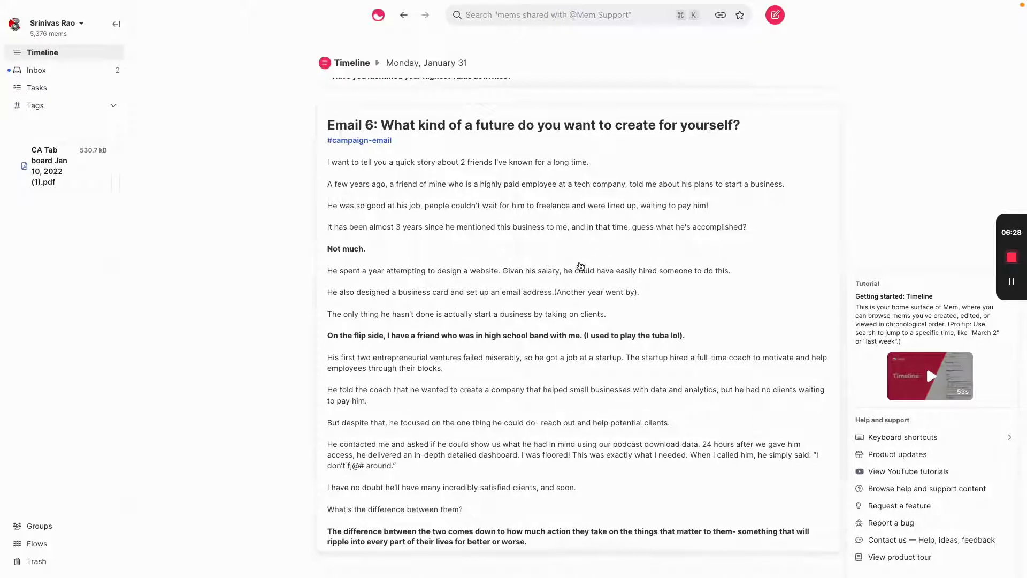
Step: Scroll the Timeline up past Email 7, Email 8, Sprint 2 and the Launch Sequence to the 12pm 'Email 3: Redesigning Your Workflow' mem
{"action": "scroll", "coordinate": [581, 266], "scroll_direction": "up", "scroll_amount": 10}
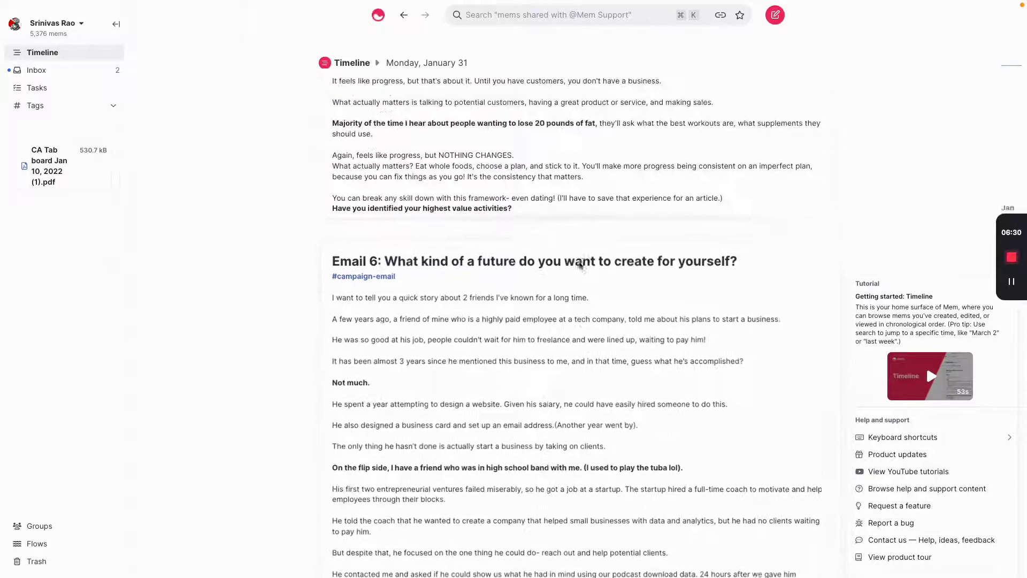
{"action": "scroll", "coordinate": [579, 265], "scroll_direction": "up", "scroll_amount": 10}
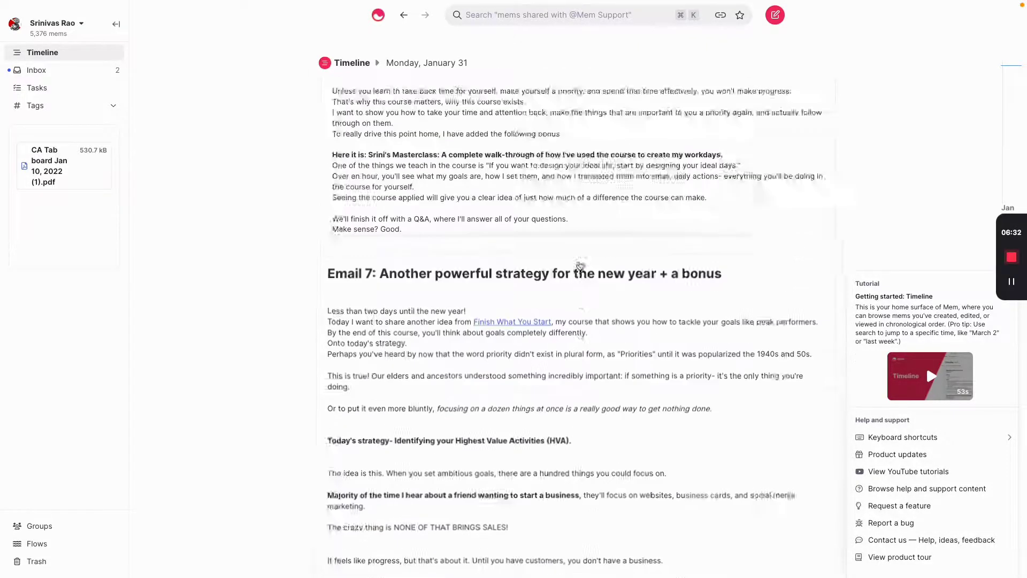
{"action": "scroll", "coordinate": [471, 230], "scroll_direction": "up", "scroll_amount": 6}
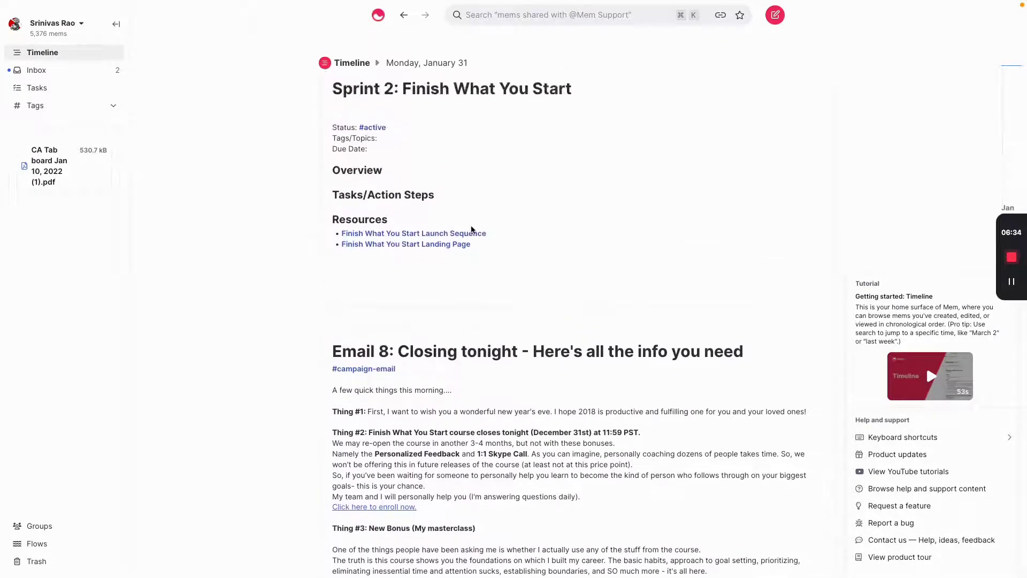
{"action": "scroll", "coordinate": [537, 220], "scroll_direction": "up", "scroll_amount": 10}
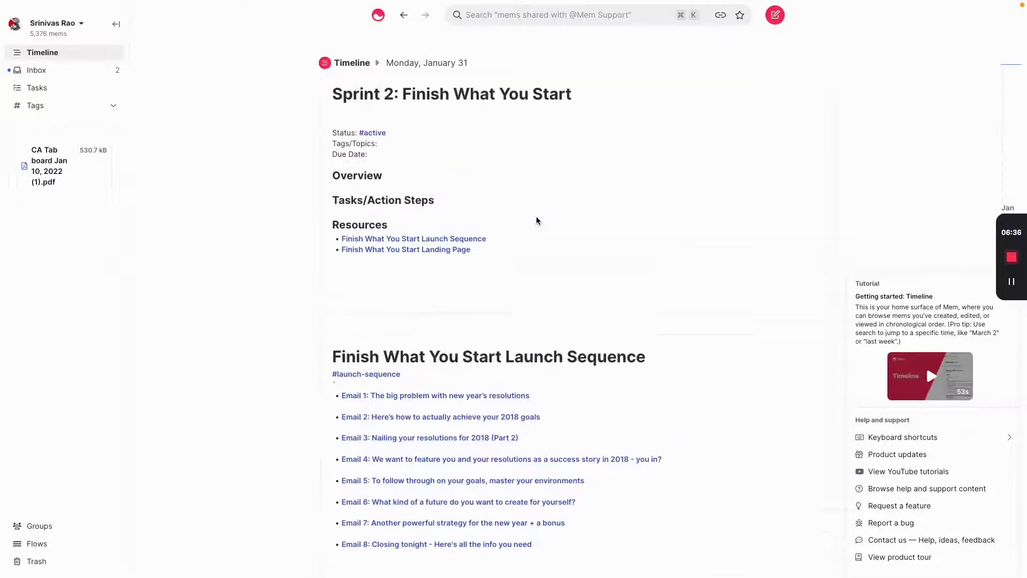
{"action": "scroll", "coordinate": [537, 219], "scroll_direction": "up", "scroll_amount": 6}
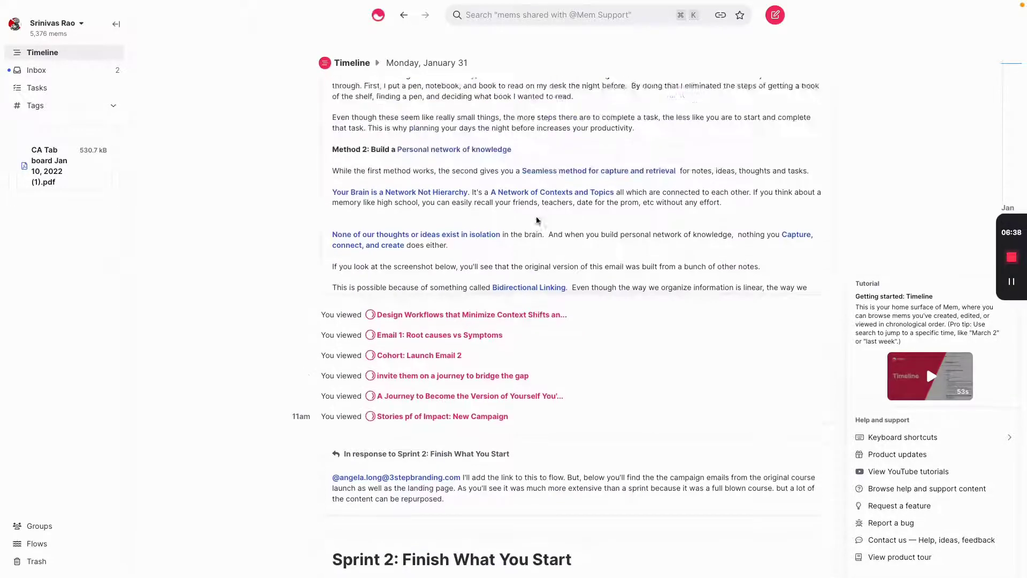
{"action": "scroll", "coordinate": [537, 220], "scroll_direction": "up", "scroll_amount": 3}
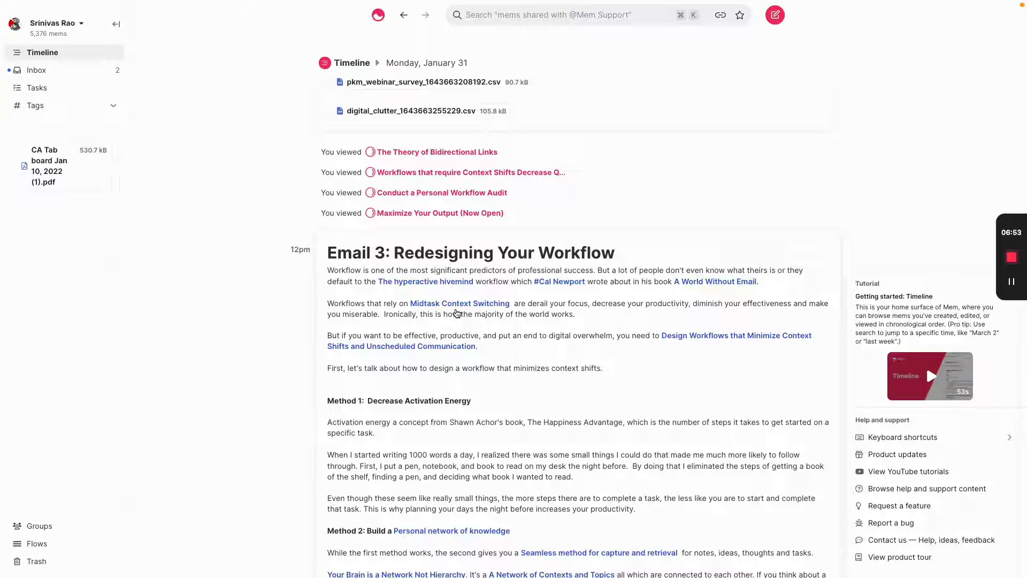
Step: Scroll up to the 4pm weekly check-in #meeting notes mem from January 31, 2022
{"action": "scroll", "coordinate": [456, 313], "scroll_direction": "up", "scroll_amount": 4}
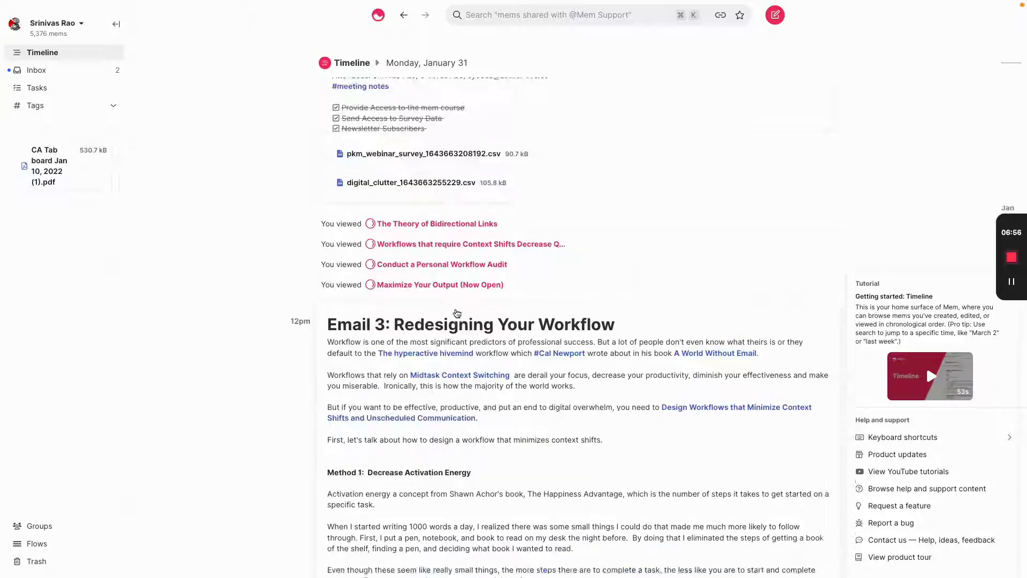